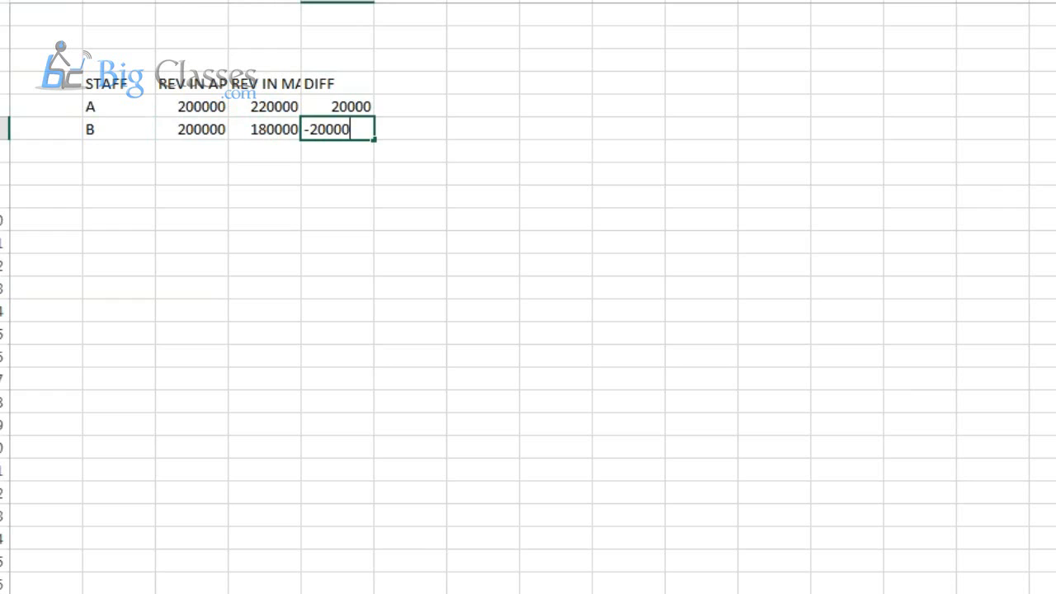
Add a row for staff C with 200000 for April revenue, 250000 for May revenue and a DIFF of 50000.
{"action": "key", "text": "Return"}
{"action": "key", "text": "Left"}
{"action": "key", "text": "Left"}
{"action": "key", "text": "Left"}
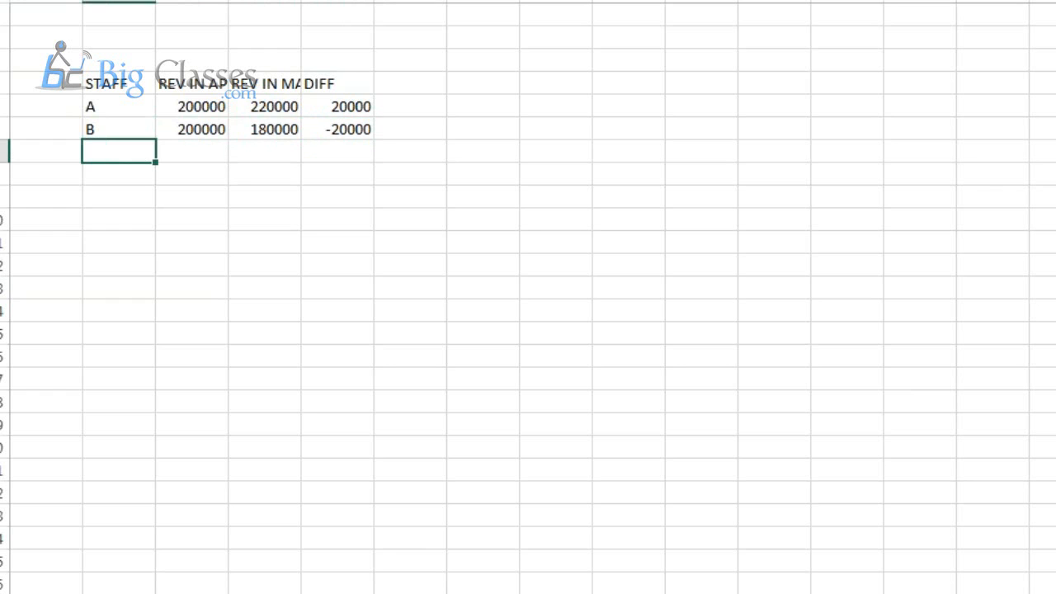
{"action": "type", "text": "C"}
{"action": "key", "text": "Tab"}
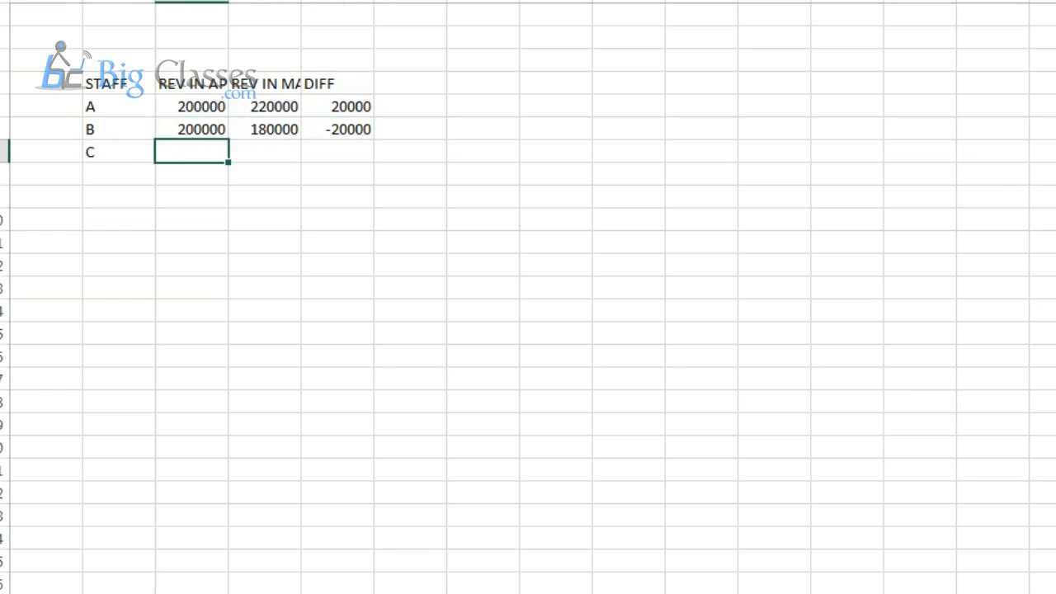
{"action": "type", "text": "200000"}
{"action": "key", "text": "Tab"}
{"action": "type", "text": "250"}
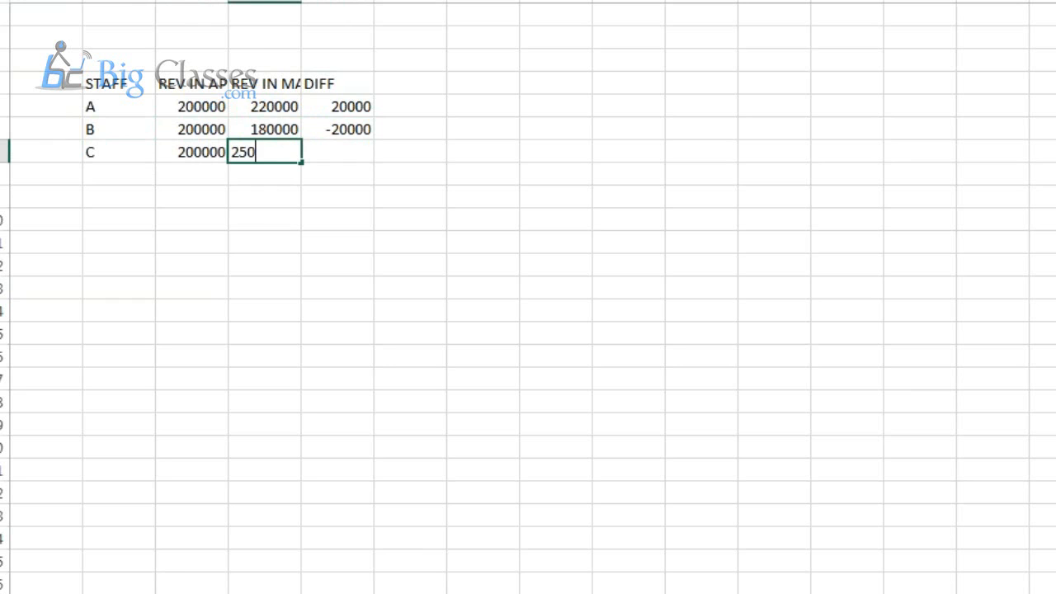
{"action": "type", "text": "000"}
{"action": "key", "text": "Tab"}
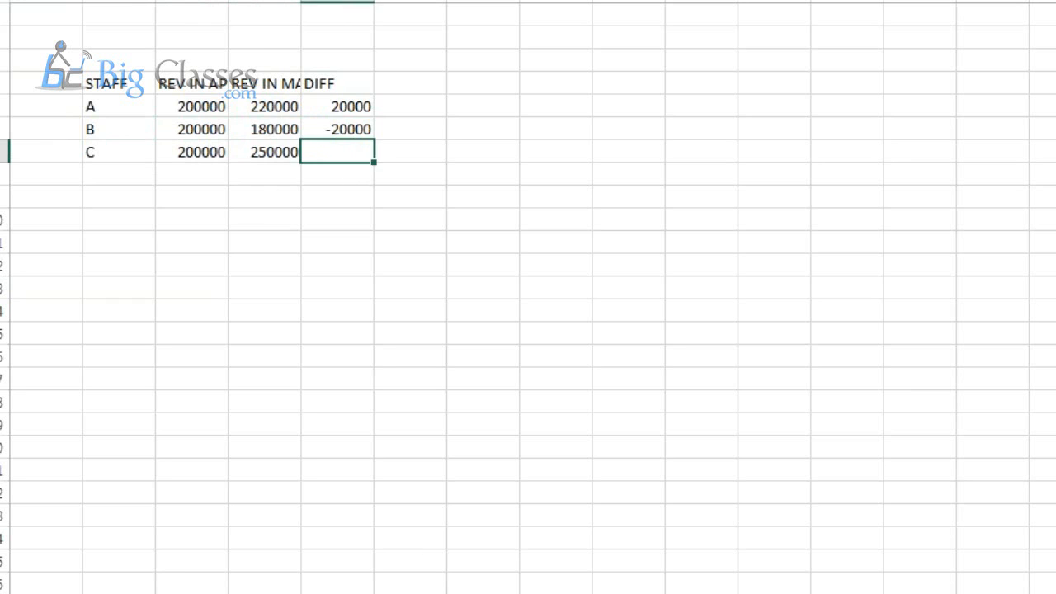
{"action": "type", "text": "50000"}
Autofit the widths of the REV IN APR and REV IN MAY columns to their headings.
{"action": "left_click", "coordinate": [119, 2]}
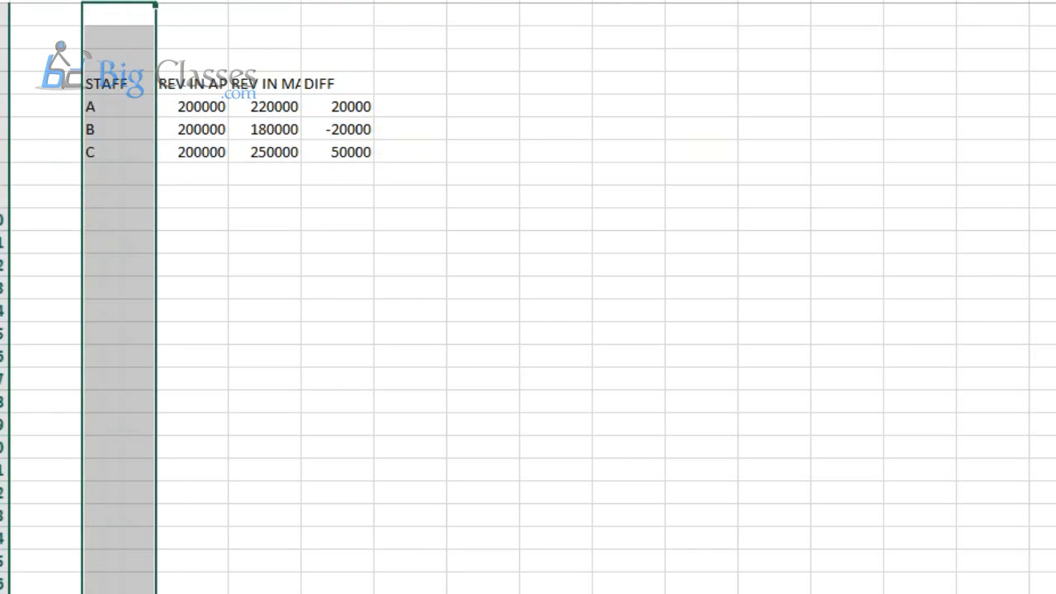
{"action": "double_click", "coordinate": [228, 1]}
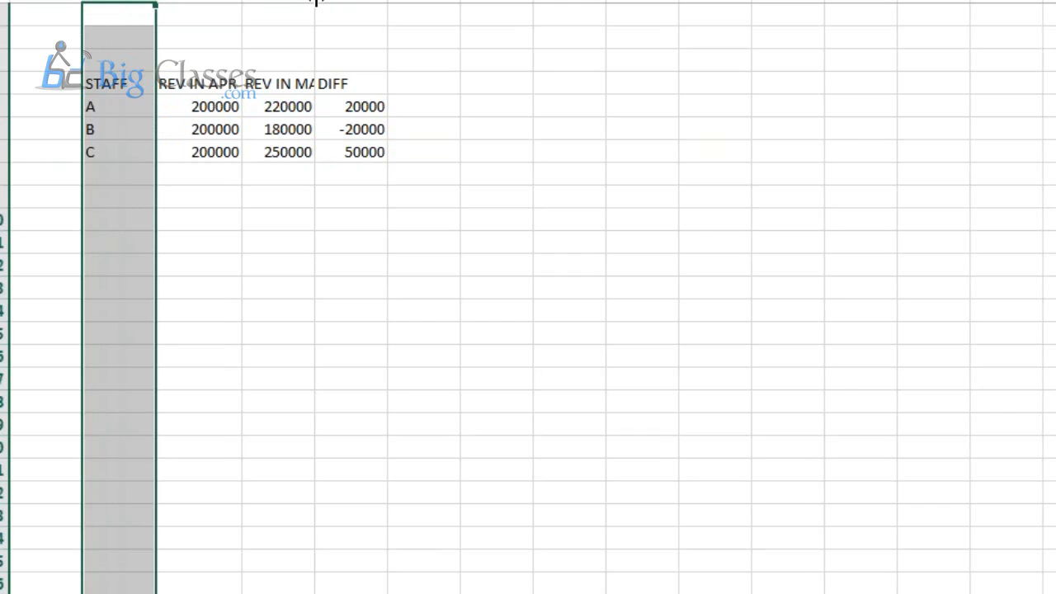
{"action": "double_click", "coordinate": [315, 2]}
Apply All Borders to the whole staff revenue table, including its header row.
{"action": "left_click_drag", "start_coordinate": [94, 83], "coordinate": [355, 151]}
{"action": "left_click", "coordinate": [277, 0]}
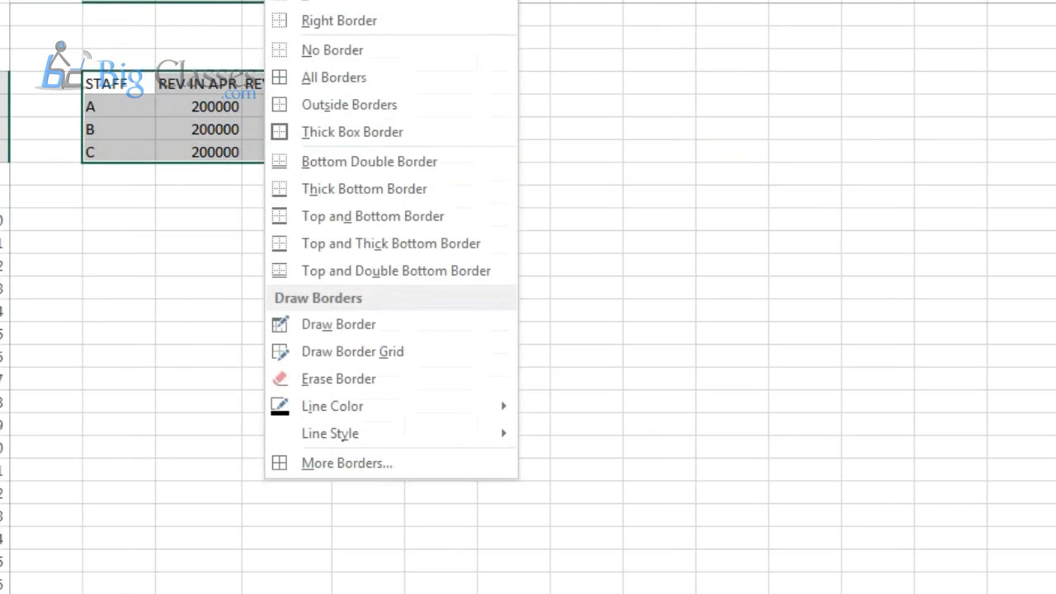
{"action": "left_click", "coordinate": [306, 77]}
Make the header row of the staff revenue table bold, from STAFF to DIFF.
{"action": "left_click", "coordinate": [120, 86]}
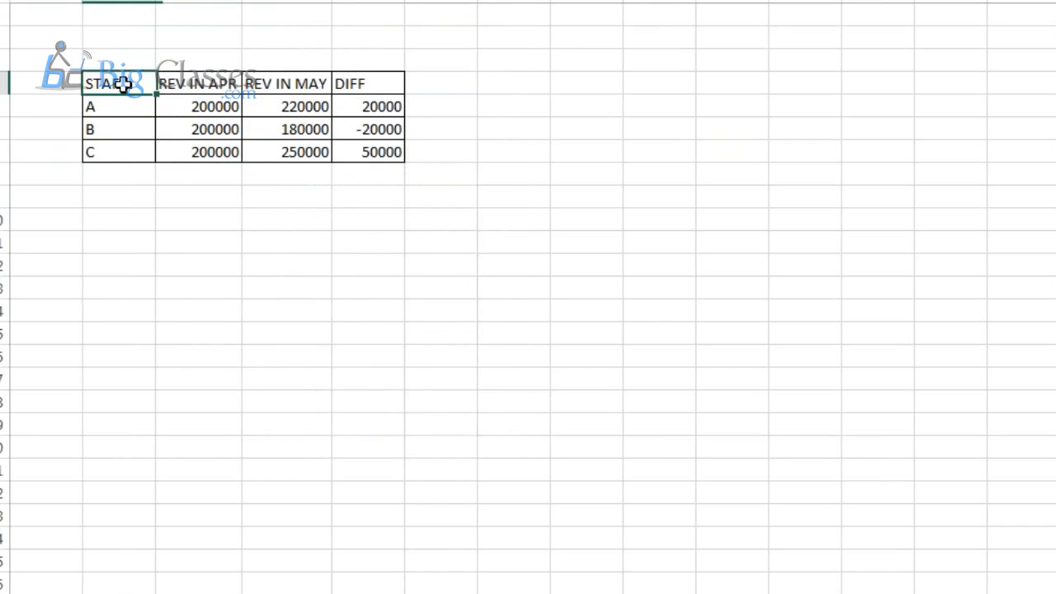
{"action": "left_click_drag", "start_coordinate": [152, 83], "coordinate": [347, 83]}
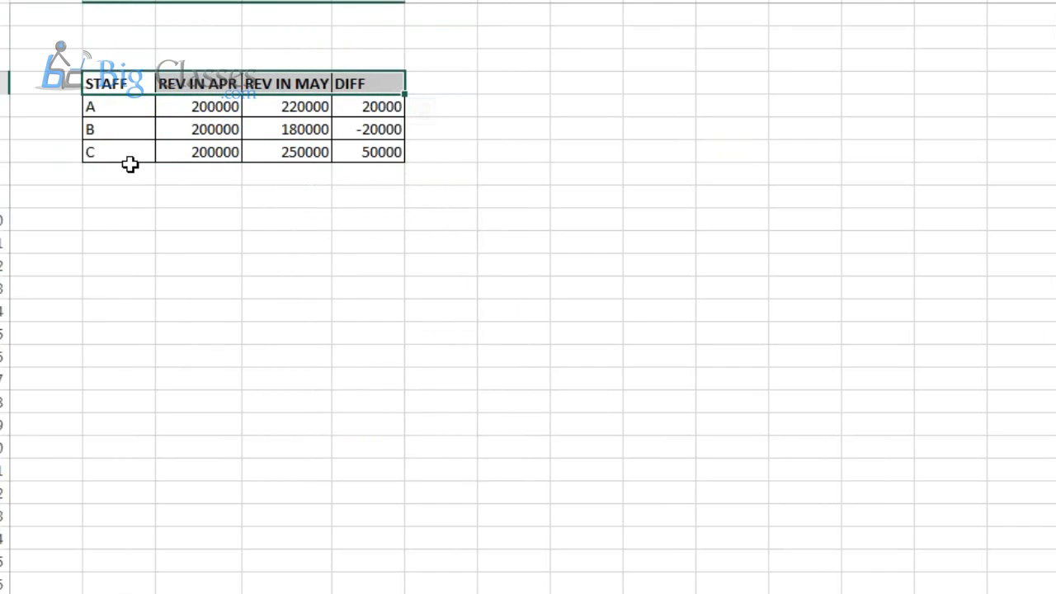
Examine the revenue difference between April and May for staff A, B and C, focusing on B's row.
{"action": "left_click", "coordinate": [124, 129]}
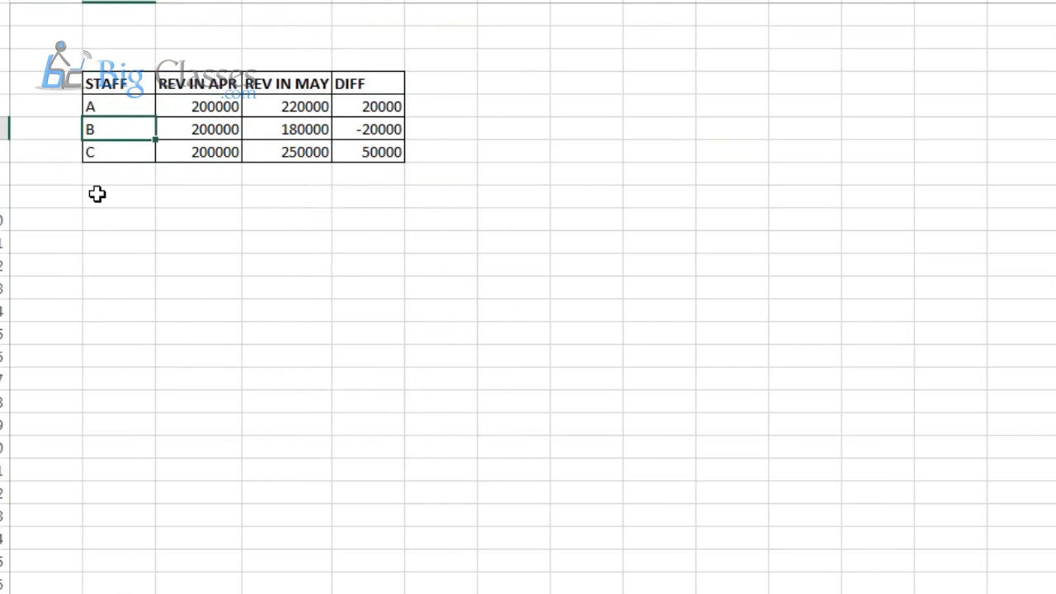
{"action": "left_click", "coordinate": [108, 107]}
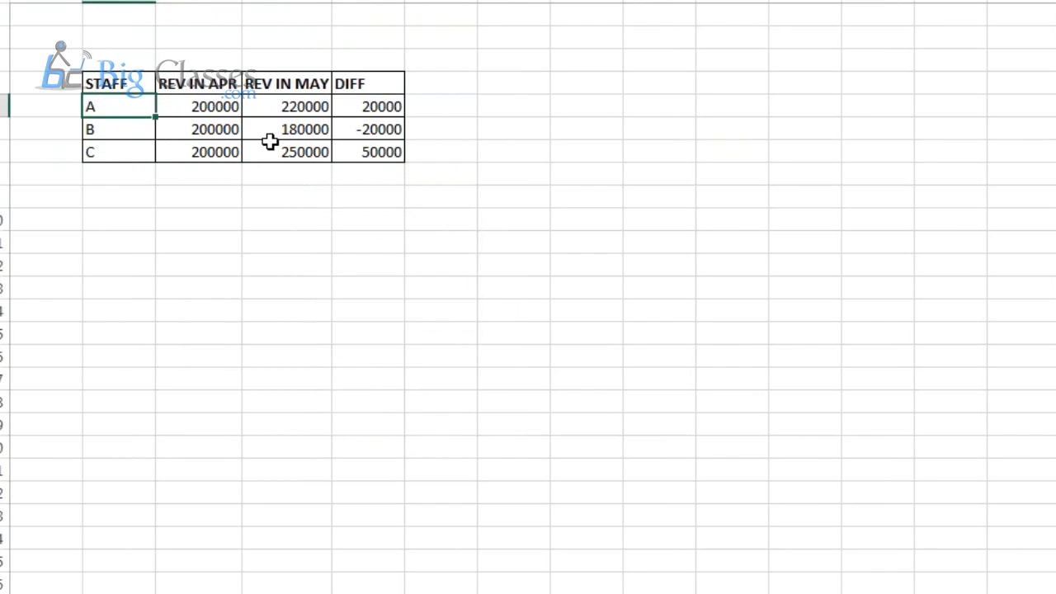
{"action": "left_click", "coordinate": [350, 104]}
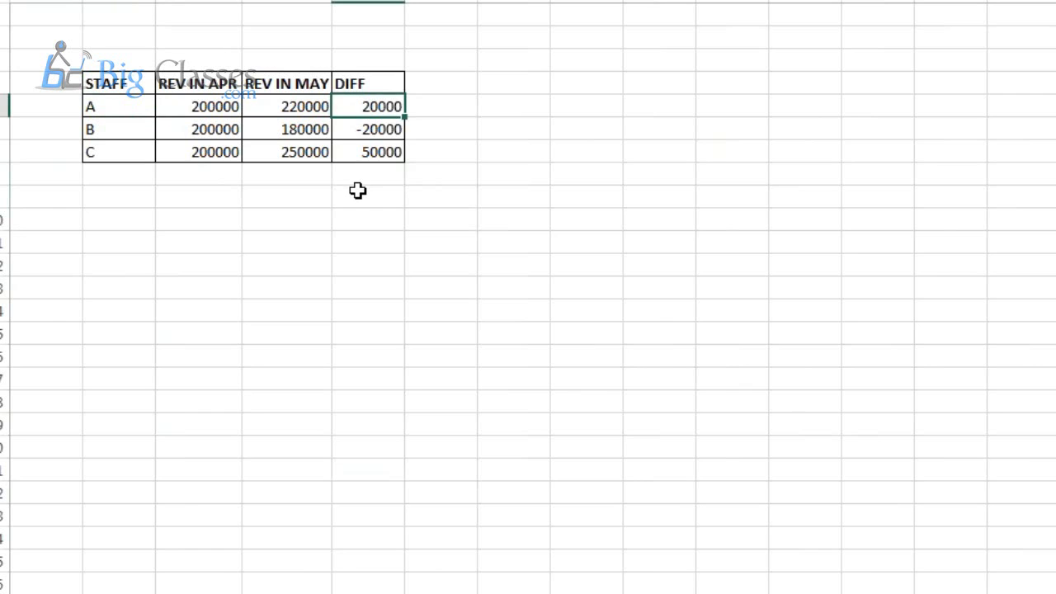
{"action": "left_click", "coordinate": [139, 121]}
{"action": "left_click", "coordinate": [388, 128]}
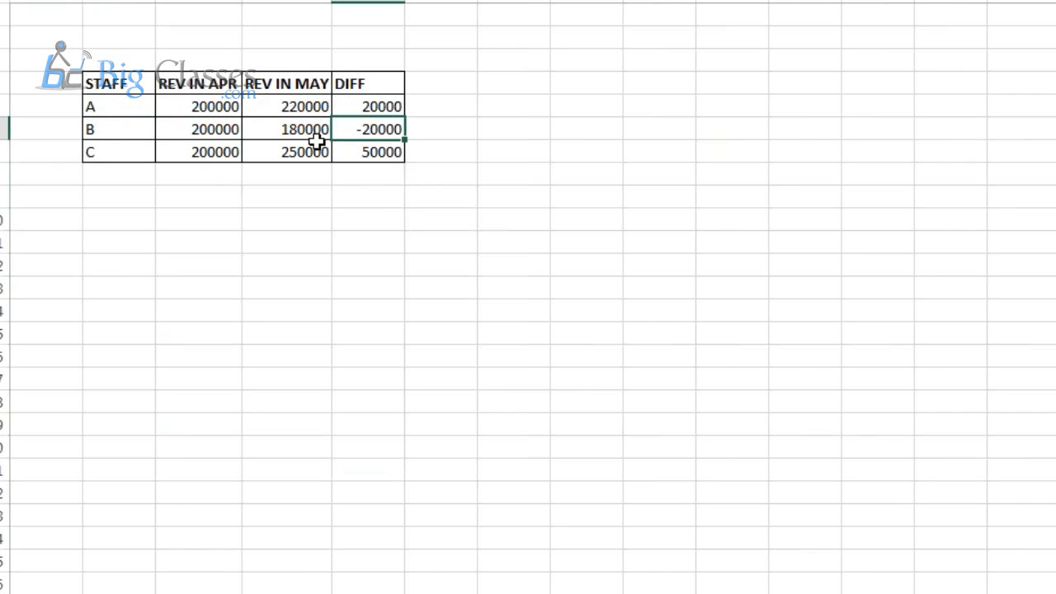
{"action": "left_click", "coordinate": [129, 156]}
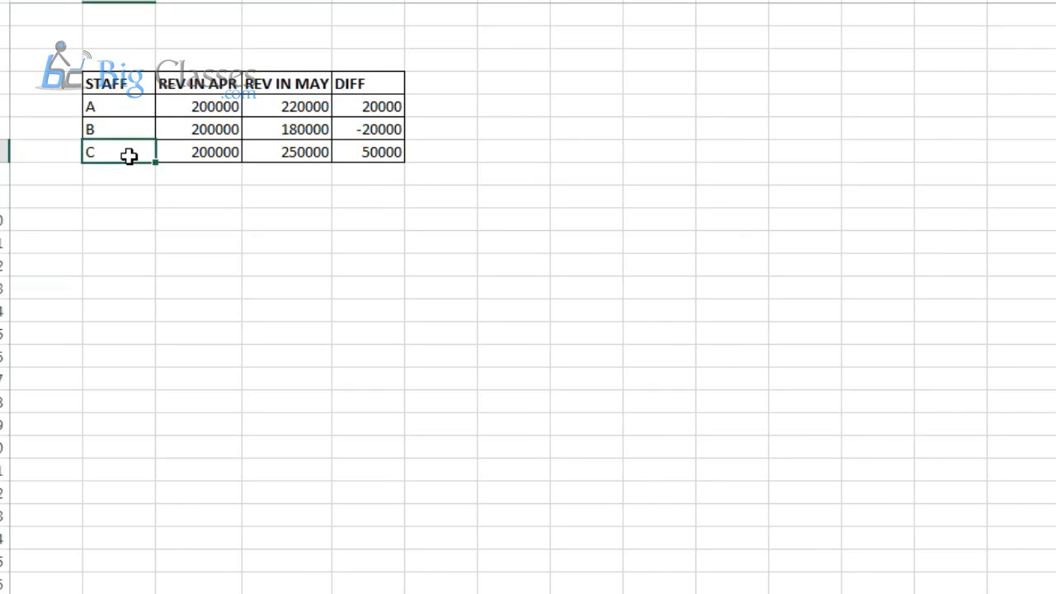
{"action": "left_click", "coordinate": [386, 159]}
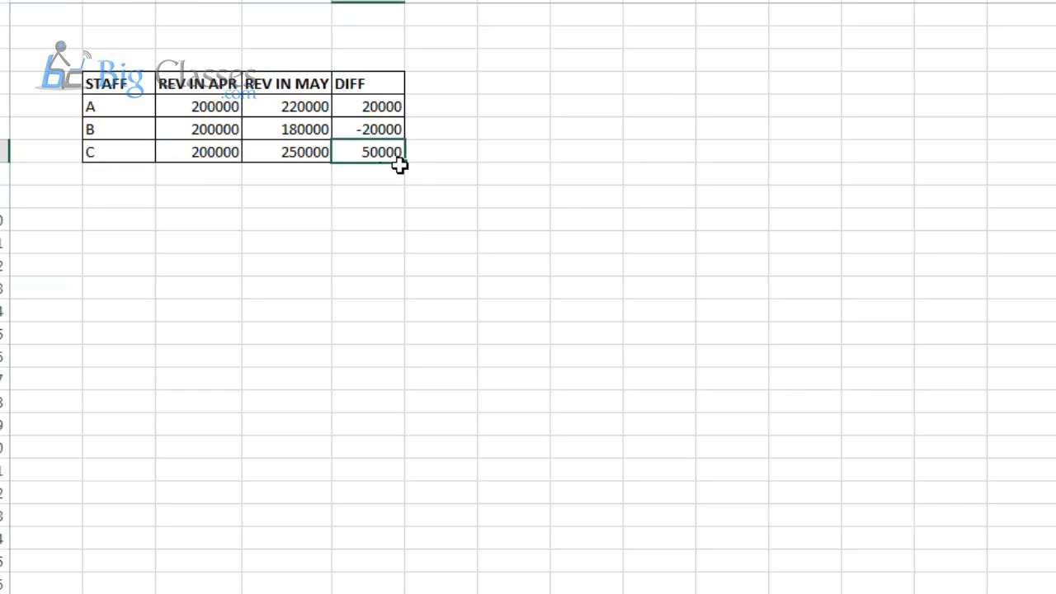
{"action": "left_click", "coordinate": [367, 106]}
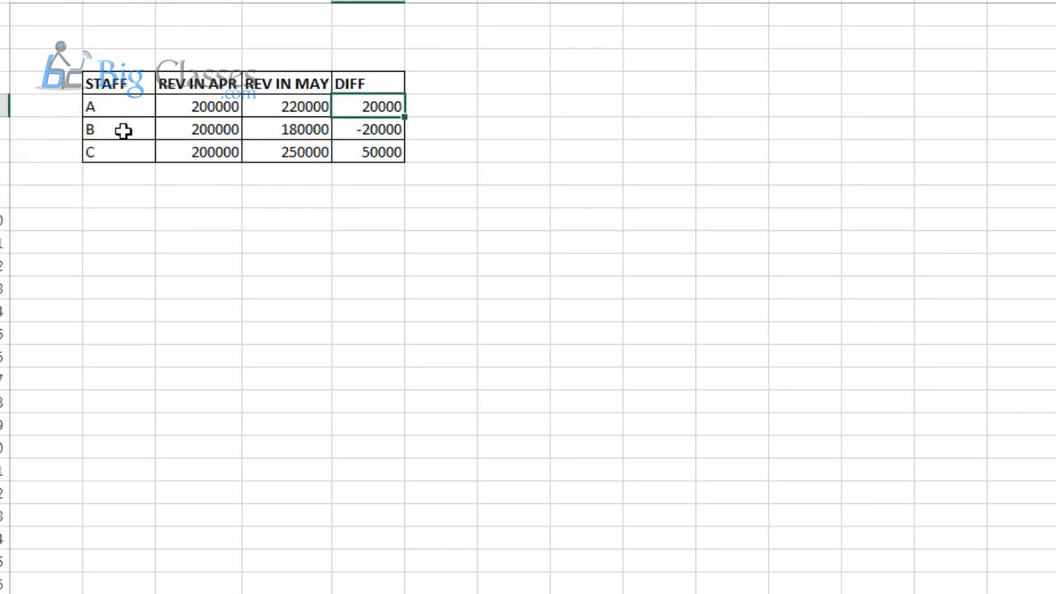
{"action": "left_click_drag", "start_coordinate": [123, 130], "coordinate": [375, 130]}
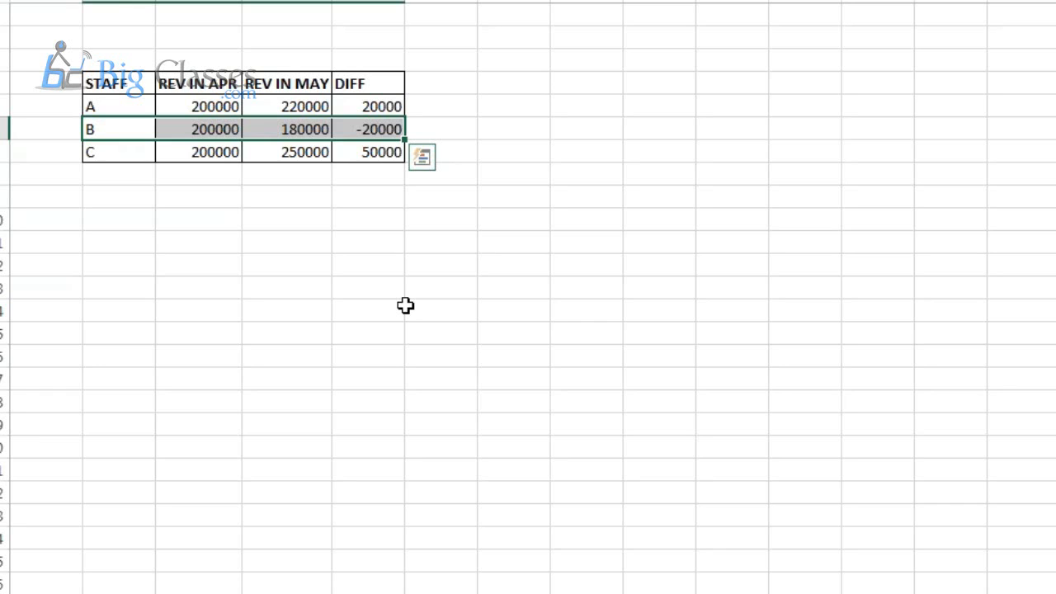
{"action": "left_click", "coordinate": [129, 126]}
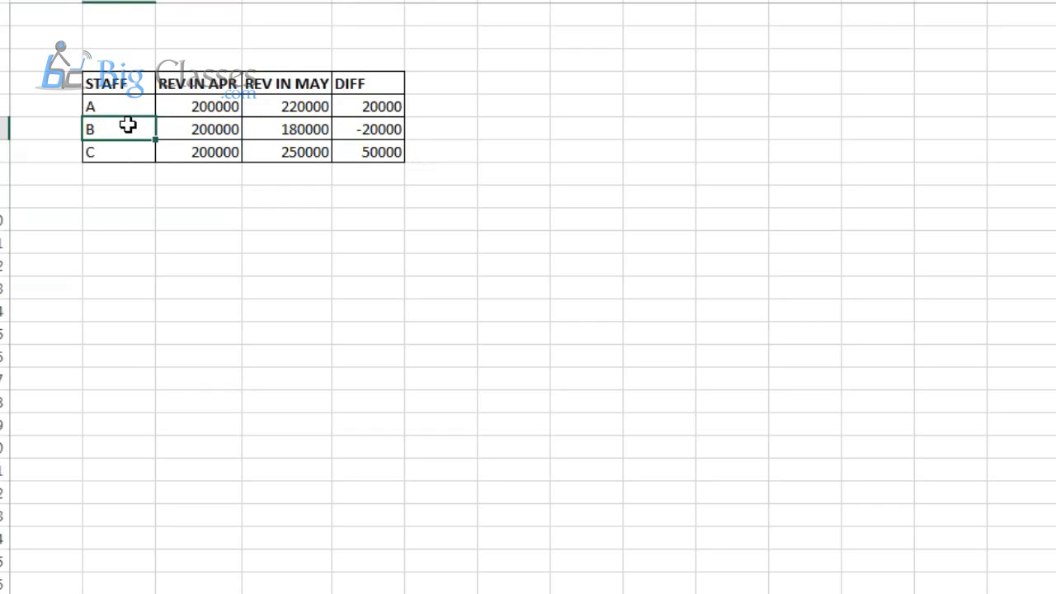
{"action": "left_click_drag", "start_coordinate": [128, 125], "coordinate": [349, 124]}
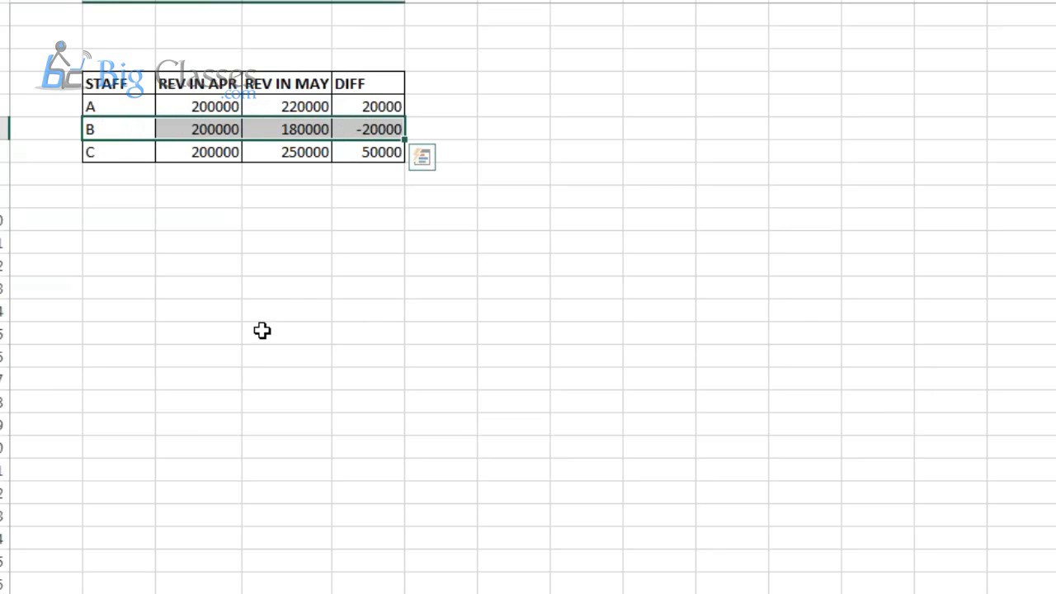
{"action": "left_click", "coordinate": [108, 130]}
Repeat the staff entries A, B and C down the STAFF column to row 22, and undo the fill.
{"action": "left_click_drag", "start_coordinate": [121, 106], "coordinate": [127, 154]}
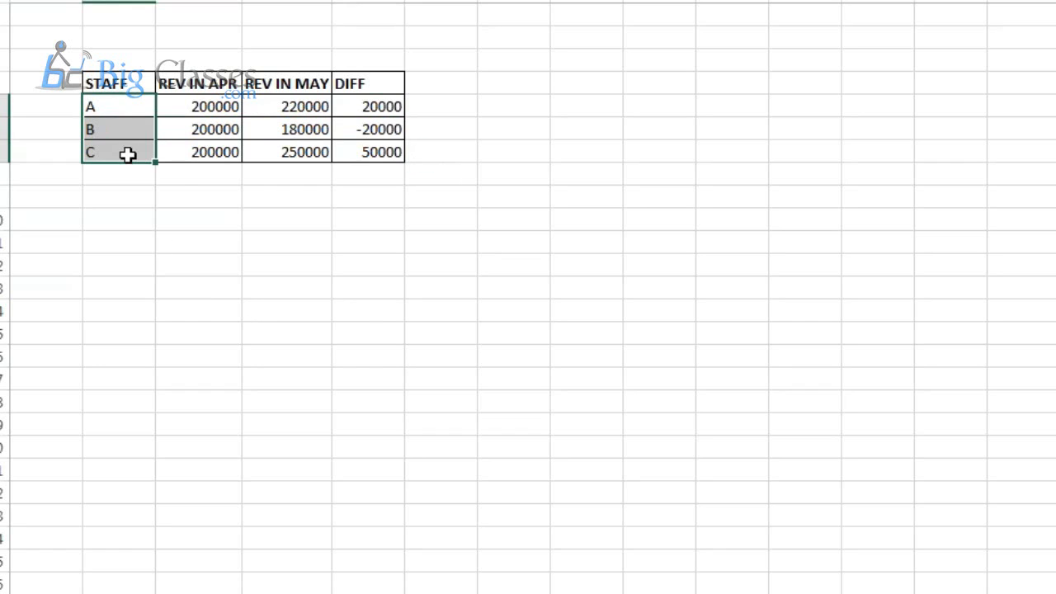
{"action": "left_click_drag", "start_coordinate": [156, 219], "coordinate": [142, 511]}
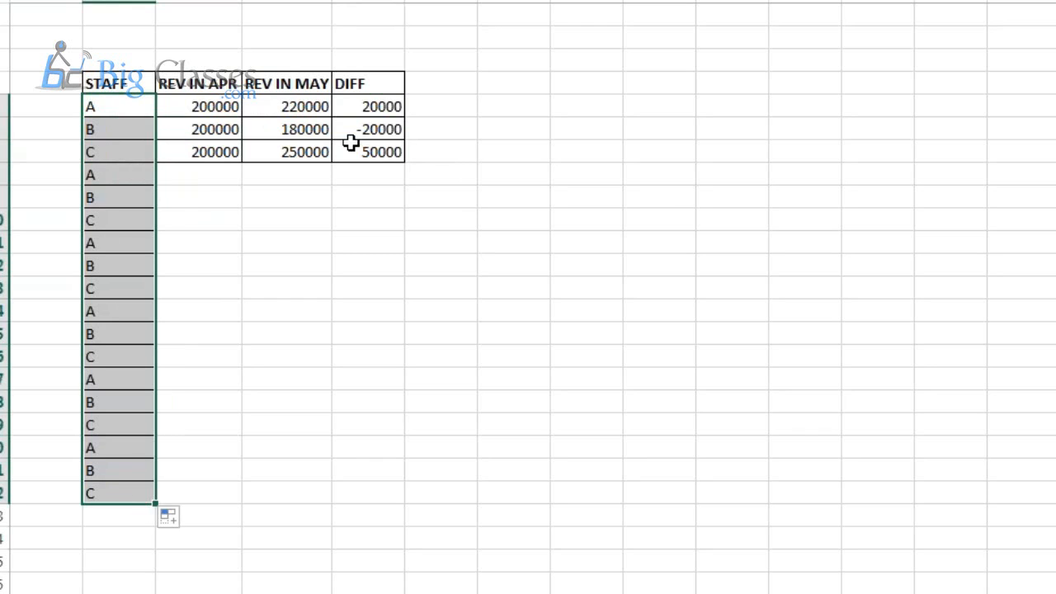
{"action": "left_click", "coordinate": [141, 136]}
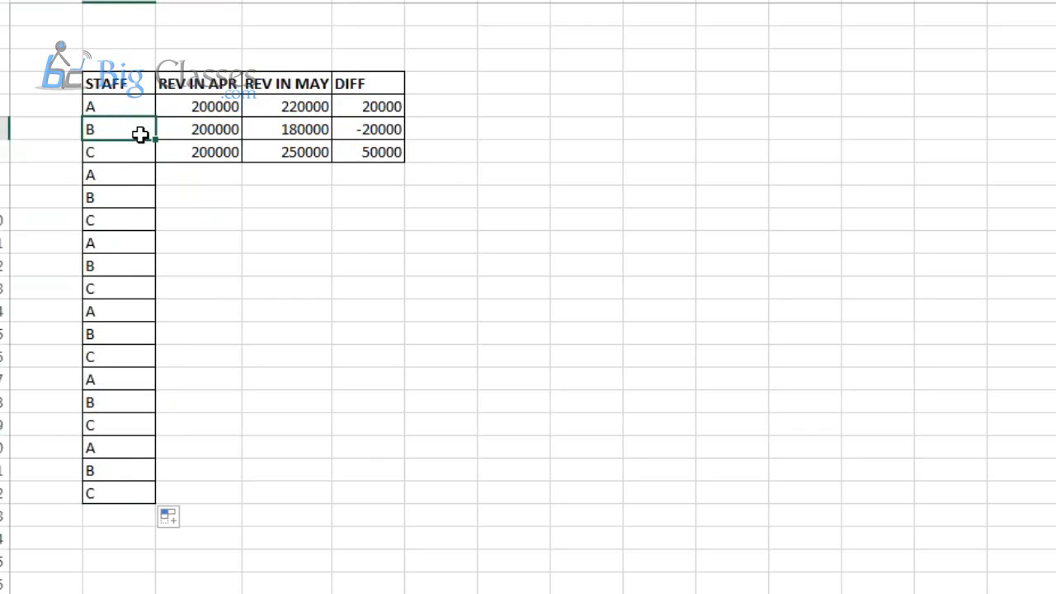
{"action": "left_click", "coordinate": [122, 220]}
{"action": "left_click", "coordinate": [120, 266]}
{"action": "left_click", "coordinate": [118, 331]}
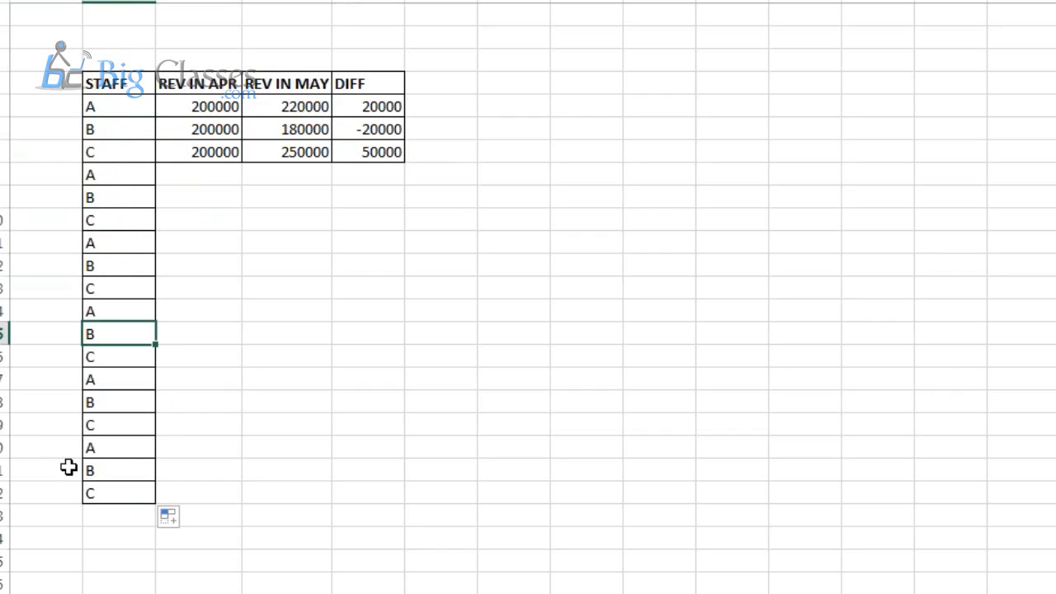
{"action": "left_click", "coordinate": [90, 452]}
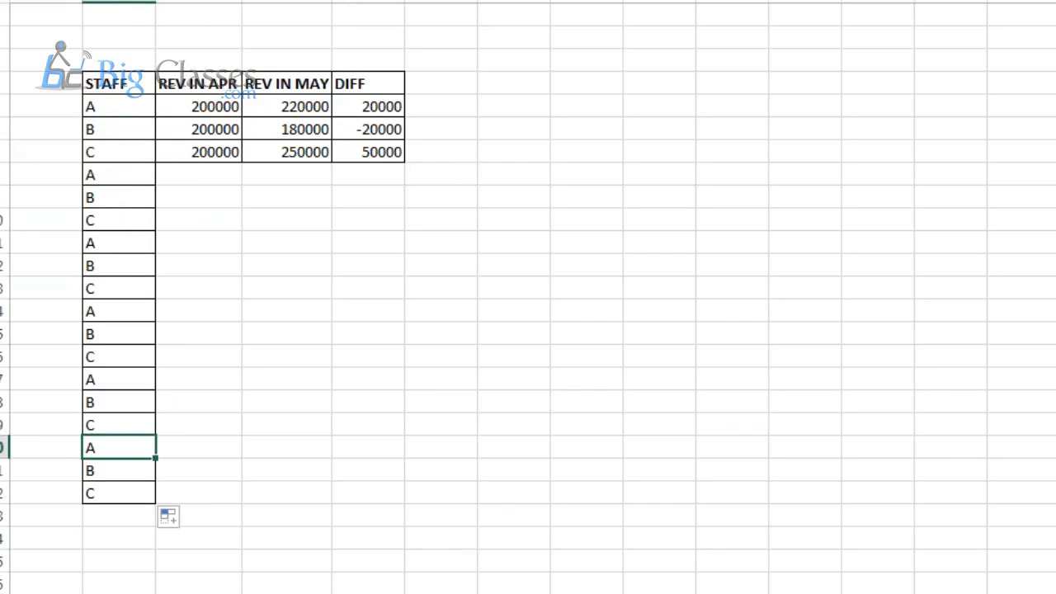
{"action": "key", "text": "ctrl+z"}
Highlight staff B's row in the revenue table with a yellow fill, from STAFF to DIFF.
{"action": "left_click_drag", "start_coordinate": [136, 127], "coordinate": [388, 129]}
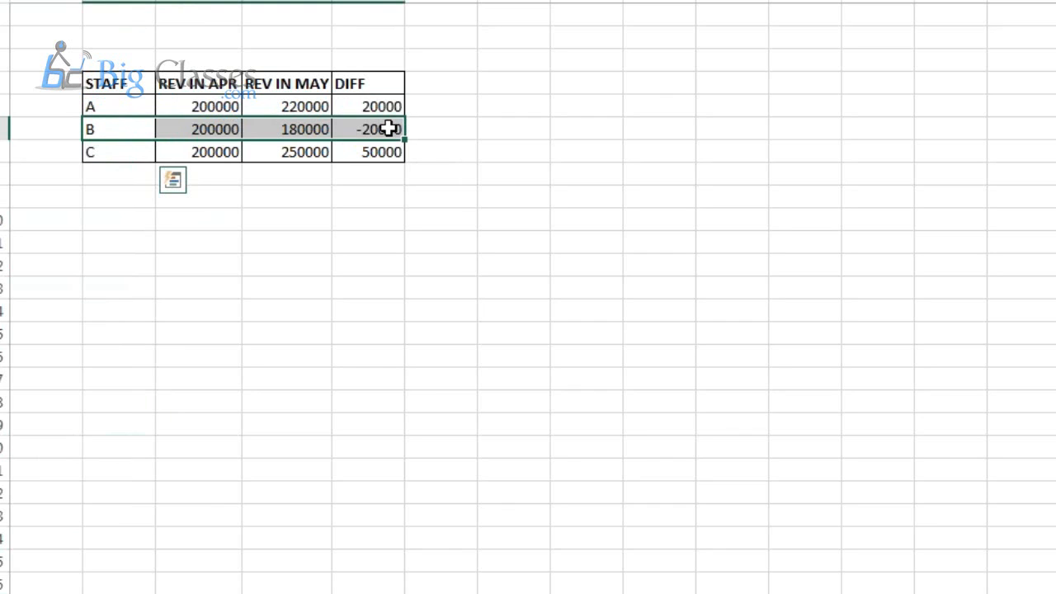
{"action": "left_click", "coordinate": [222, 0]}
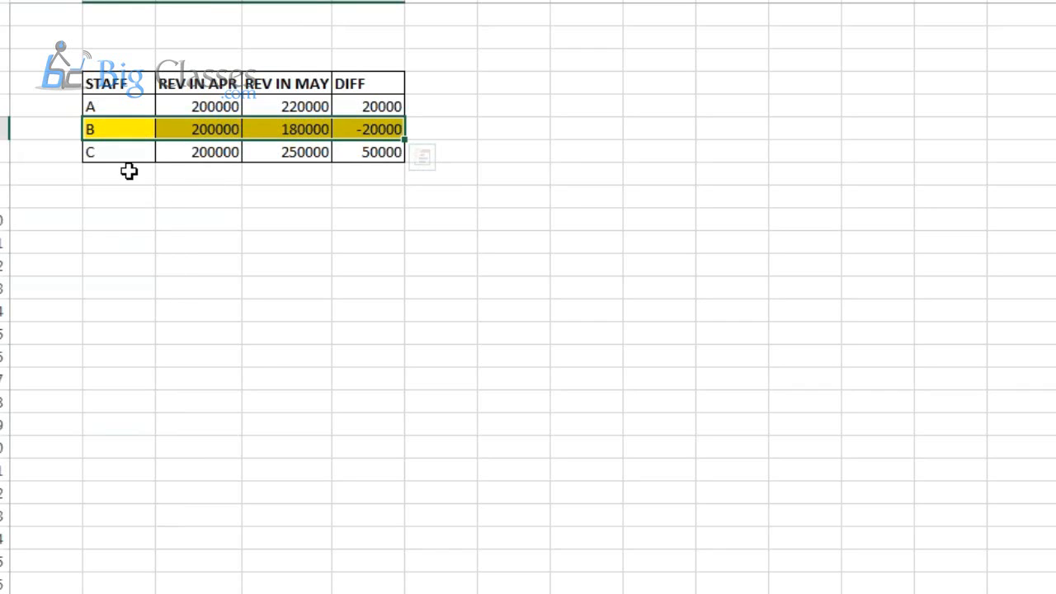
{"action": "left_click", "coordinate": [109, 155]}
{"action": "left_click", "coordinate": [513, 128]}
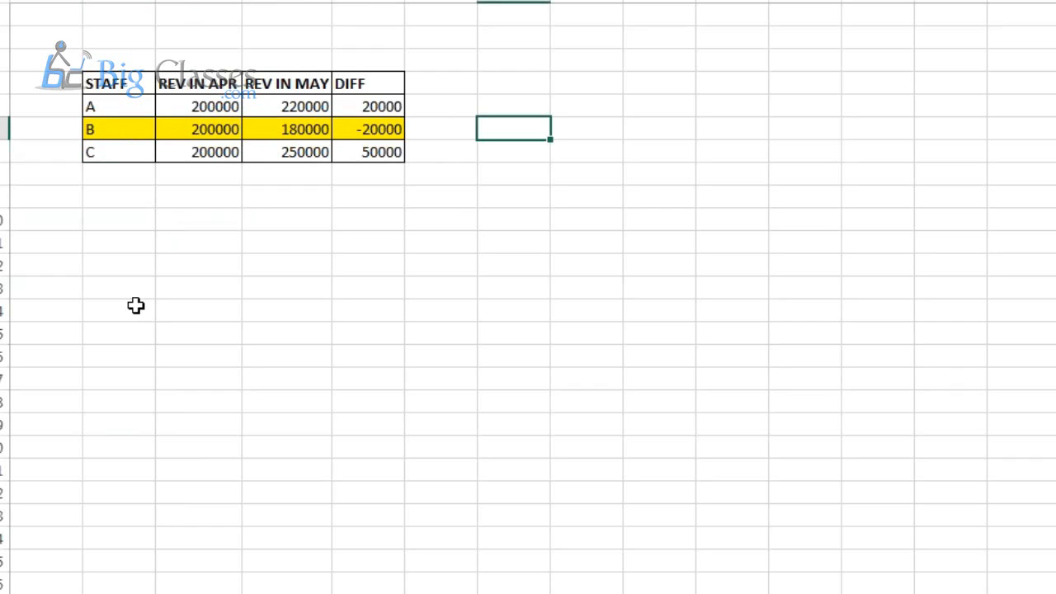
Enter the row labels X, Y and Z in rows 12 to 14 of the STAFF column, below the revenue table.
{"action": "left_click", "coordinate": [129, 265]}
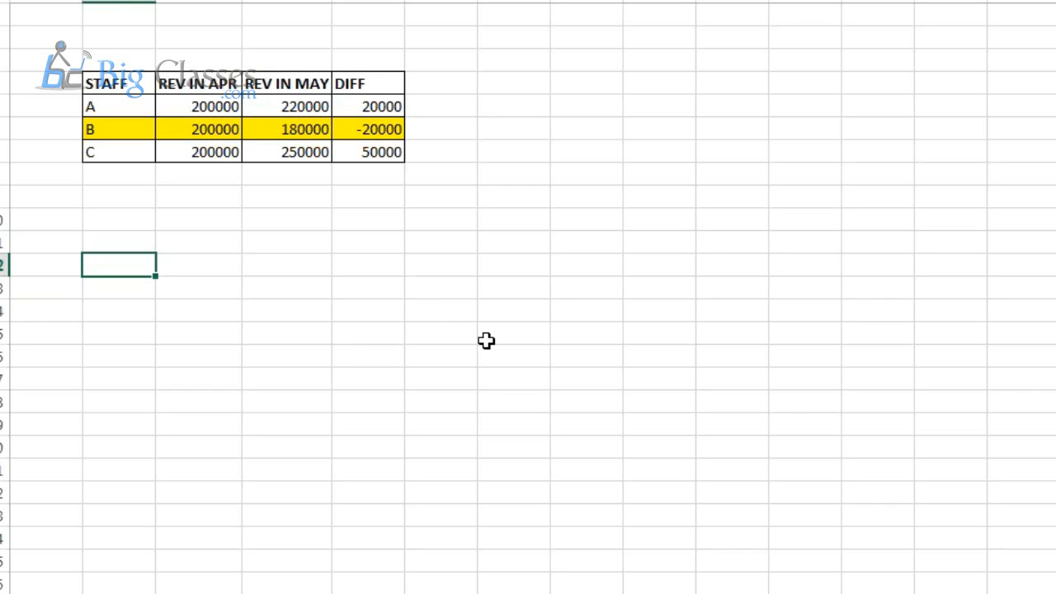
{"action": "type", "text": "A"}
{"action": "key", "text": "BackSpace"}
{"action": "type", "text": "X"}
{"action": "key", "text": "Return"}
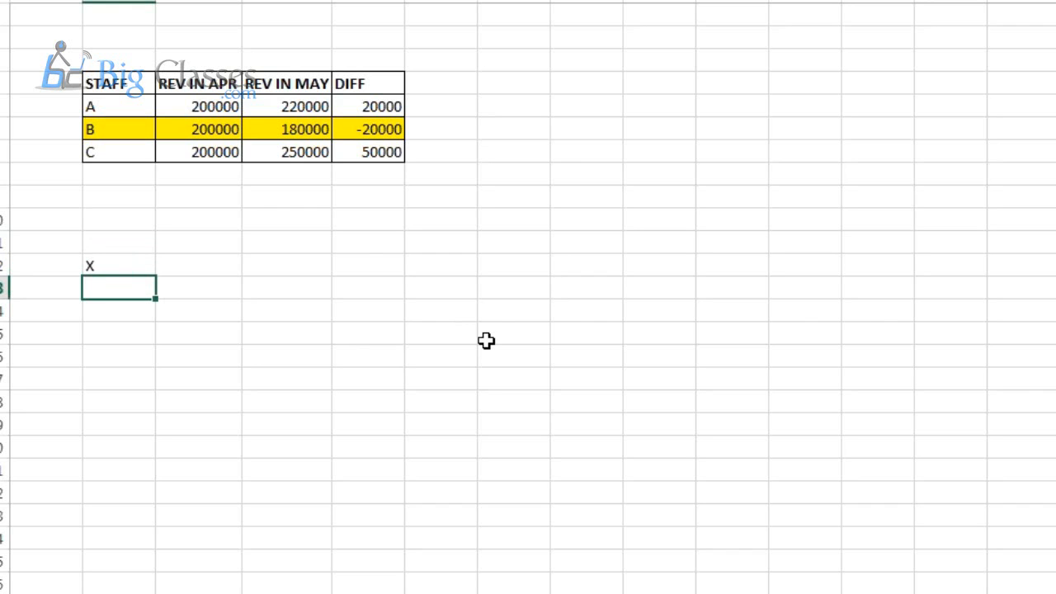
{"action": "type", "text": "Y"}
{"action": "key", "text": "Return"}
{"action": "type", "text": "Z"}
{"action": "key", "text": "Up"}
{"action": "key", "text": "Up"}
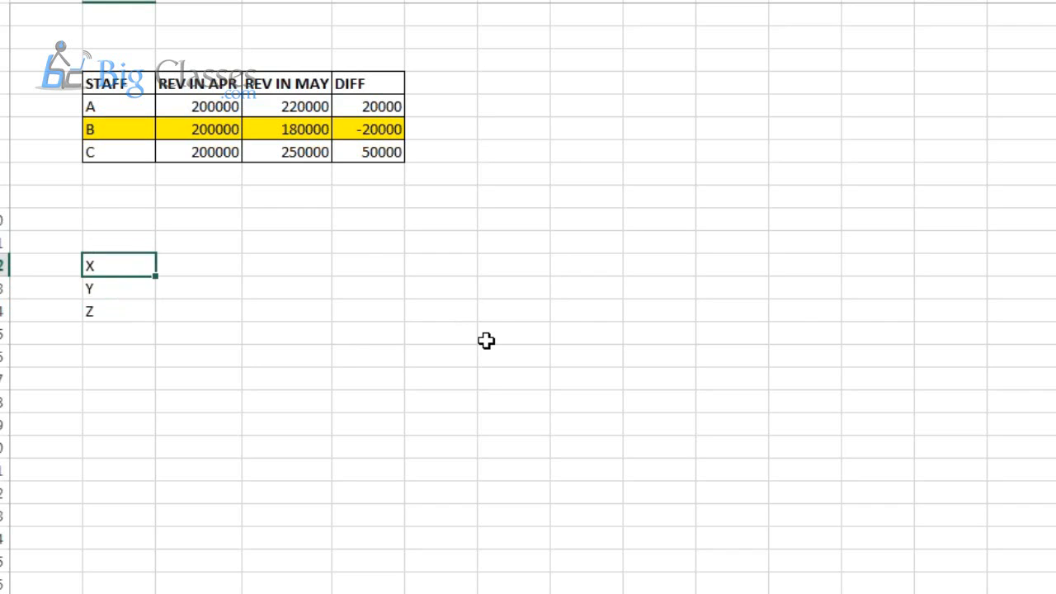
Add the column headings PRICE, SERV and DURATION in row 11, above and beside the X, Y and Z labels.
{"action": "key", "text": "Up"}
{"action": "key", "text": "Right"}
{"action": "type", "text": "PRICE"}
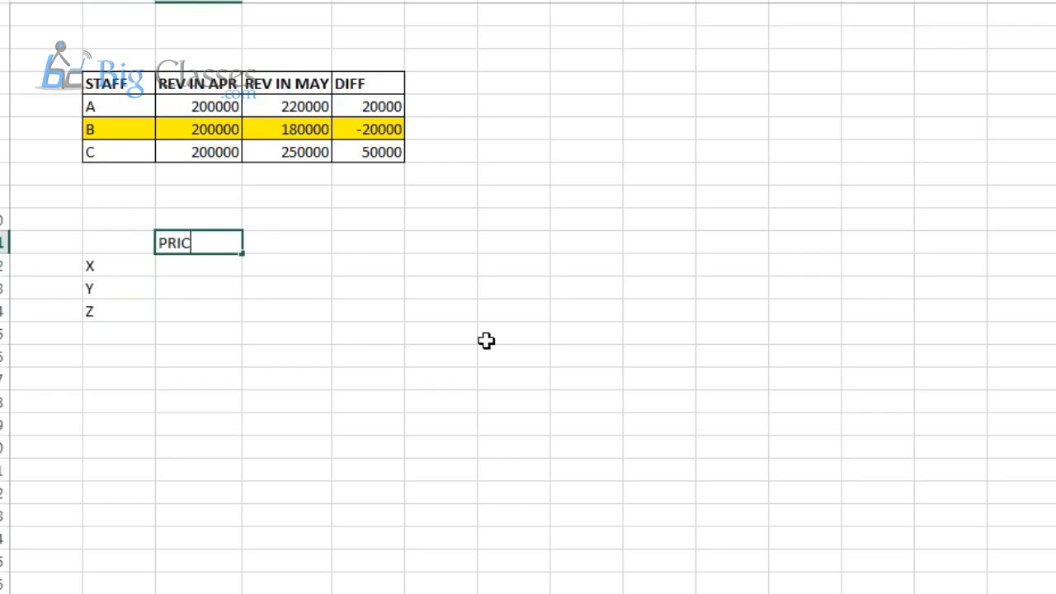
{"action": "key", "text": "Tab"}
{"action": "type", "text": "SERV"}
{"action": "key", "text": "Tab"}
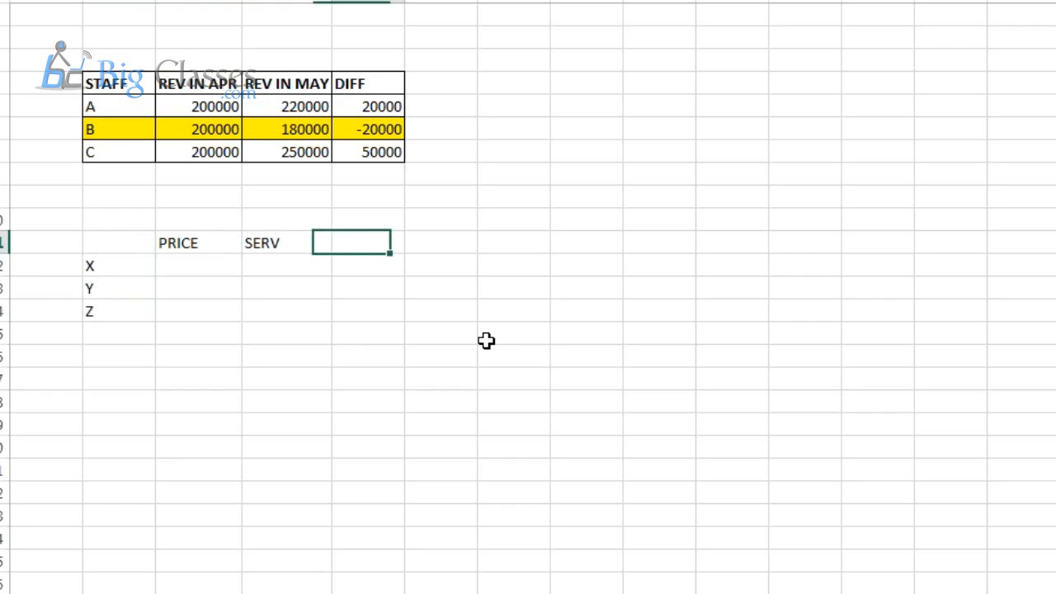
{"action": "type", "text": "DURATION"}
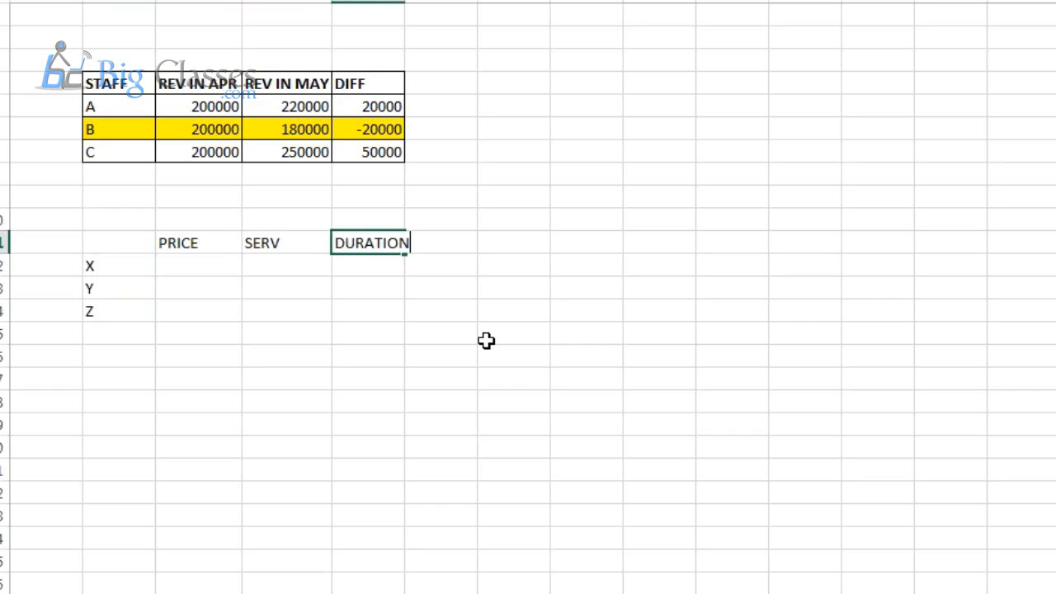
{"action": "key", "text": "Return"}
{"action": "key", "text": "Down"}
{"action": "key", "text": "Down"}
{"action": "key", "text": "Down"}
{"action": "key", "text": "Left"}
{"action": "key", "text": "Left"}
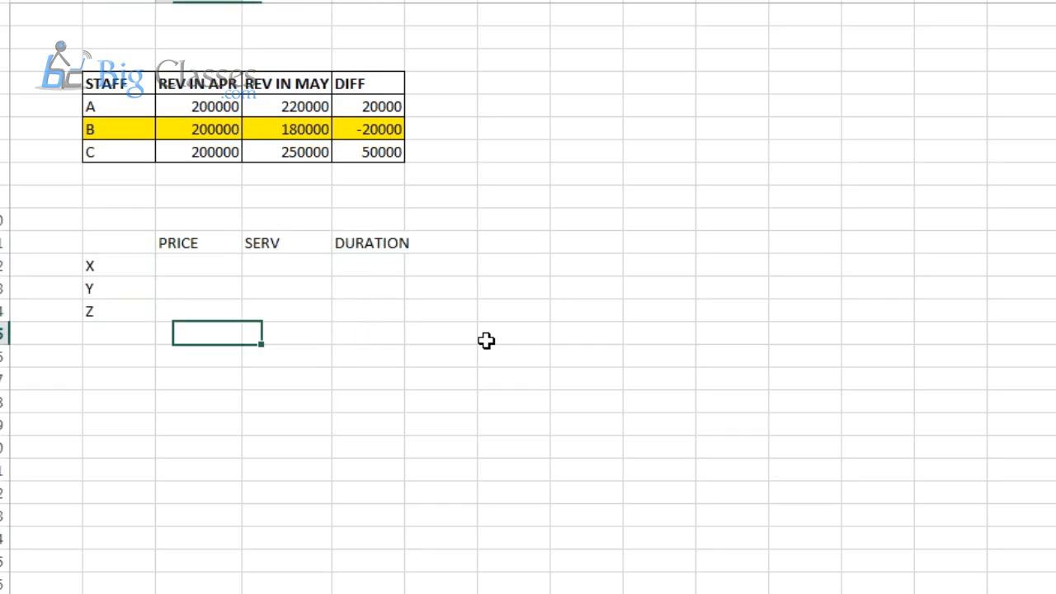
{"action": "key", "text": "Down"}
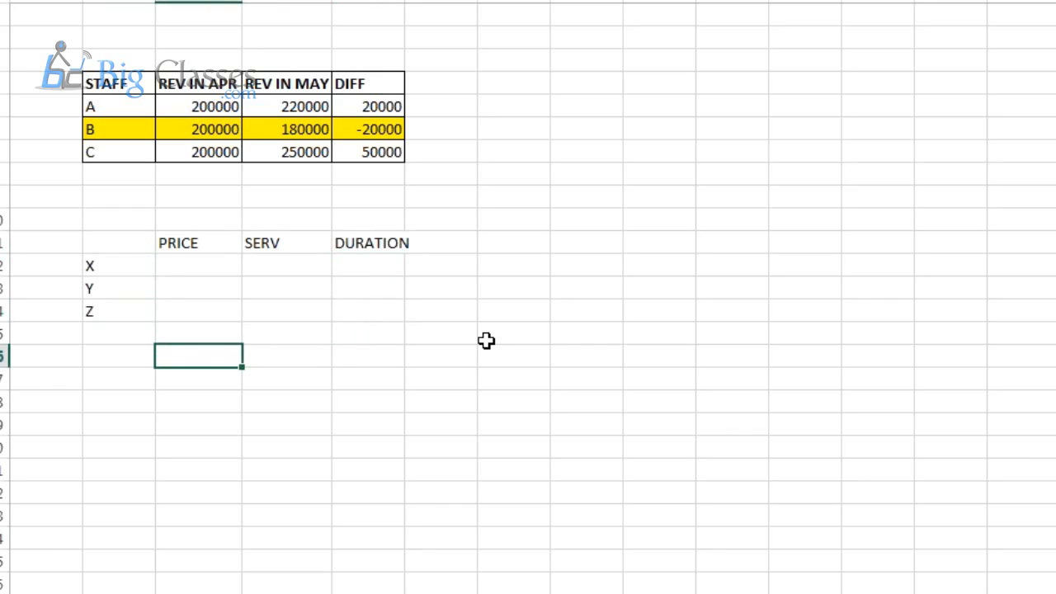
Add the rating key below the PRICE column, with 1 - BEST in row 16 and 5 - WORST in row 17.
{"action": "type", "text": "1 - BEST"}
{"action": "key", "text": "Return"}
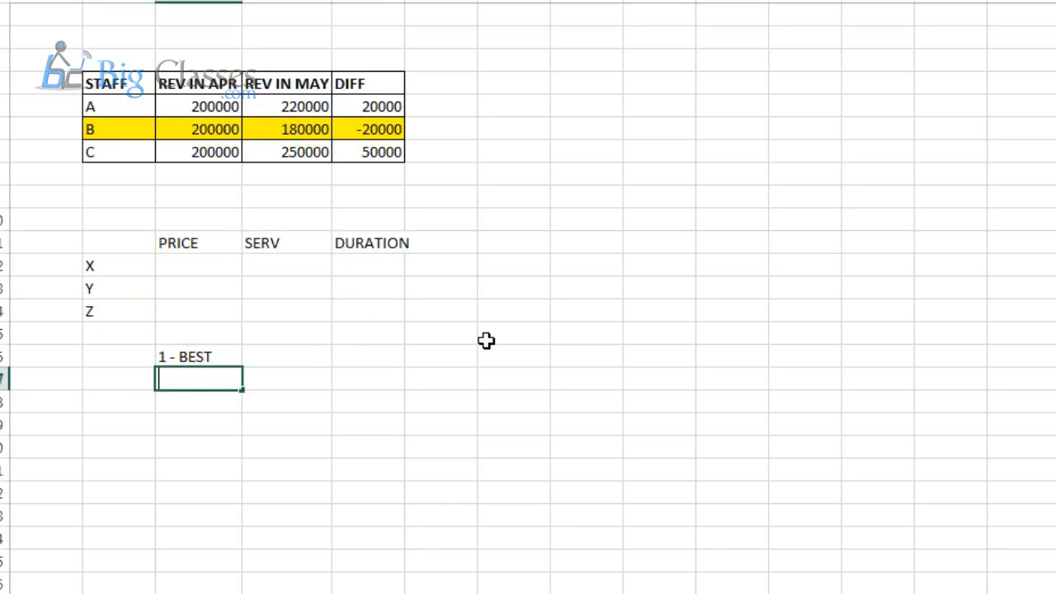
{"action": "type", "text": "5 - WORST"}
Enter the ratings for X in row 12: PRICE 1, SERV 3 and DURATION 5.
{"action": "key", "text": "Up"}
{"action": "key", "text": "Up"}
{"action": "key", "text": "Up"}
{"action": "key", "text": "Up"}
{"action": "key", "text": "Up"}
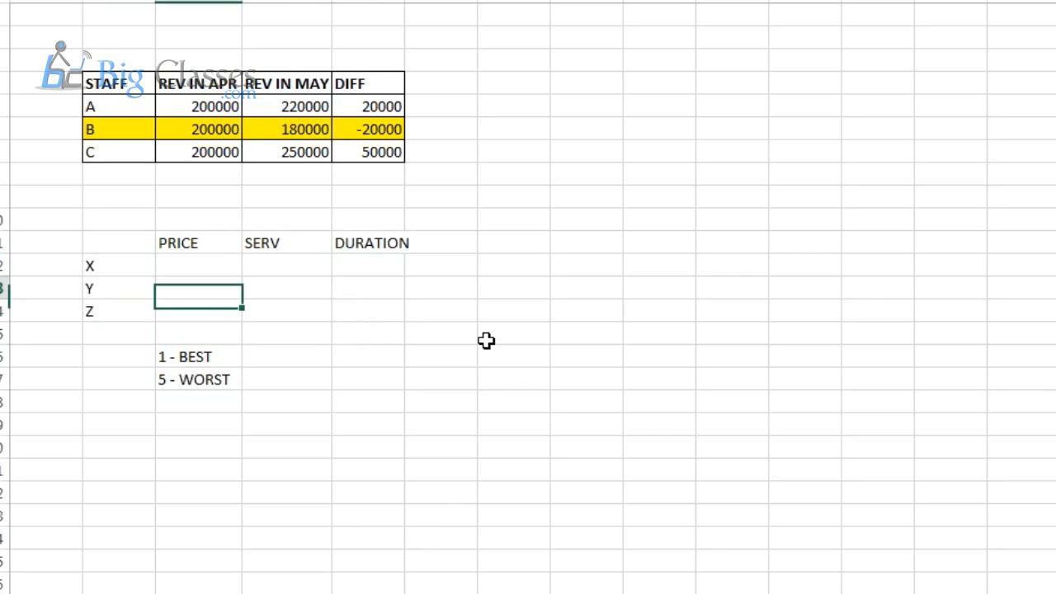
{"action": "type", "text": "1"}
{"action": "key", "text": "Tab"}
{"action": "type", "text": "3"}
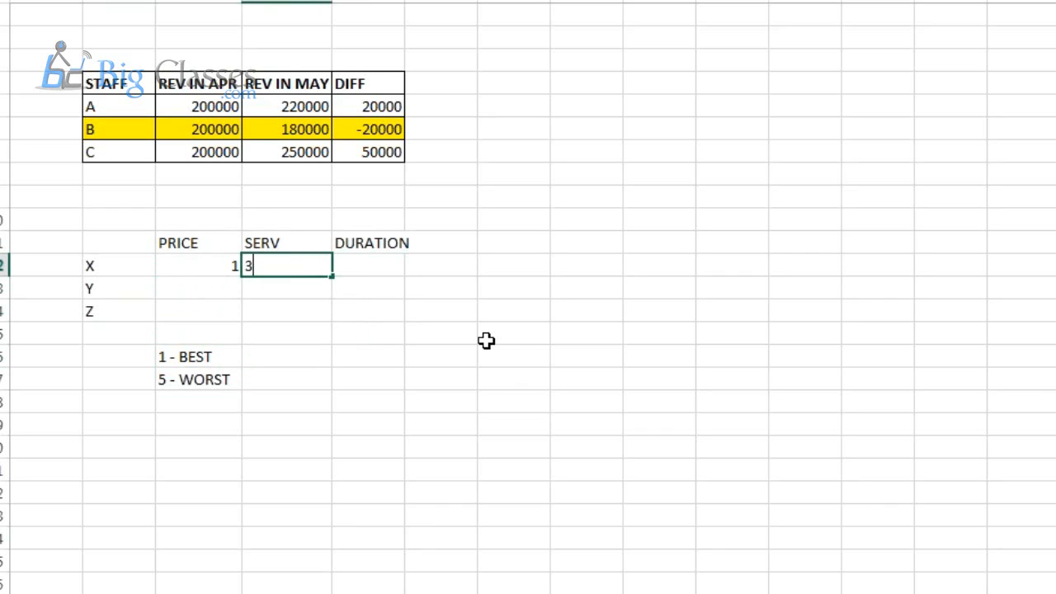
{"action": "key", "text": "Tab"}
{"action": "type", "text": "4"}
{"action": "key", "text": "BackSpace"}
{"action": "type", "text": "5"}
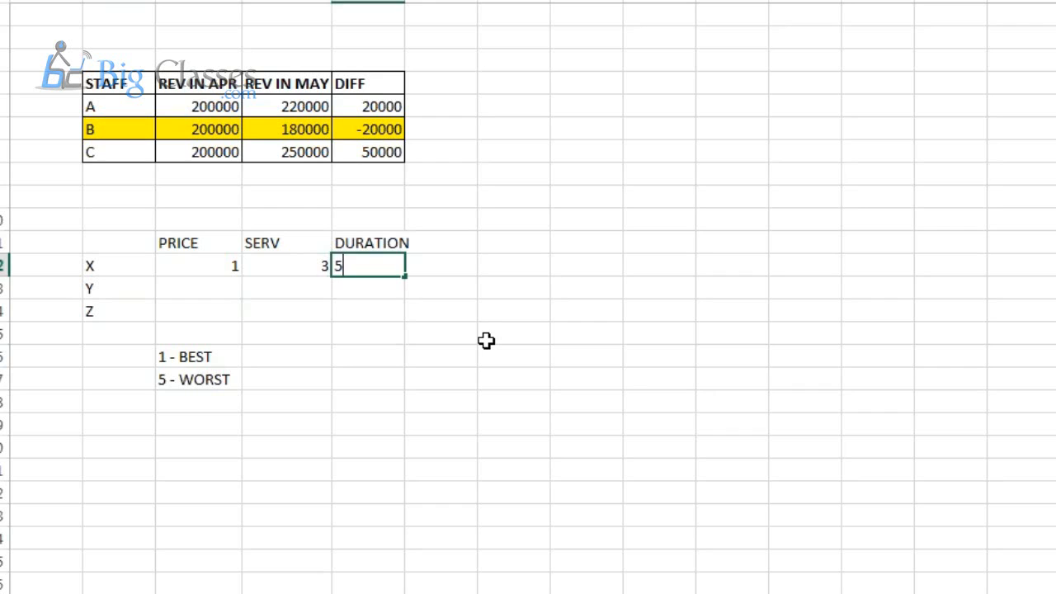
{"action": "key", "text": "Return"}
Enter a rating of 3 for Y under PRICE, SERV and DURATION in row 13.
{"action": "type", "text": "3"}
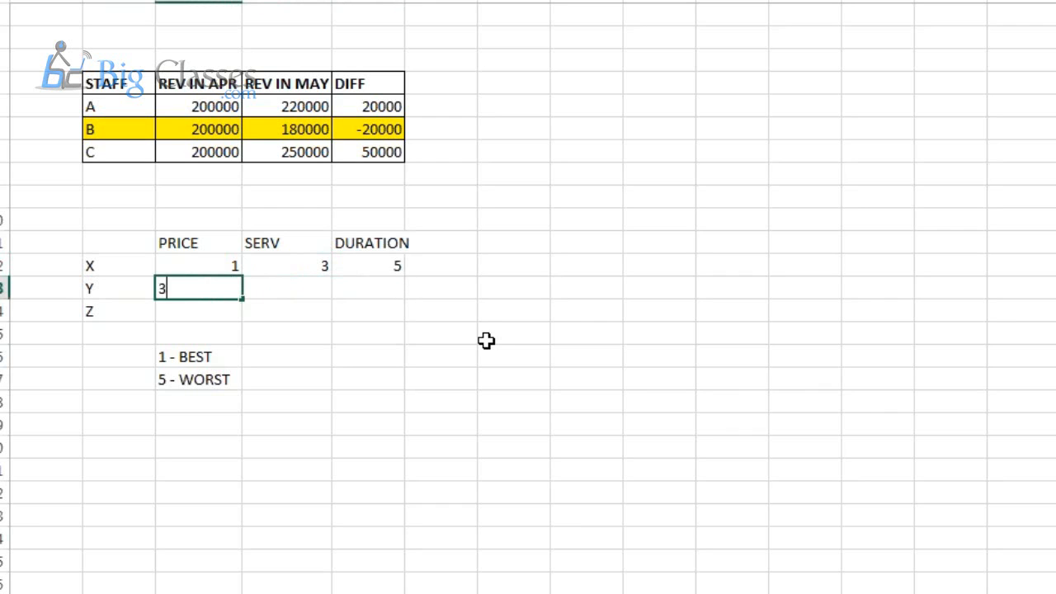
{"action": "key", "text": "Tab"}
{"action": "type", "text": "3"}
{"action": "key", "text": "Tab"}
{"action": "type", "text": "3"}
{"action": "key", "text": "Return"}
Enter the ratings for Z in row 14: PRICE 5, SERV 3 and DURATION 1.
{"action": "key", "text": "Return"}
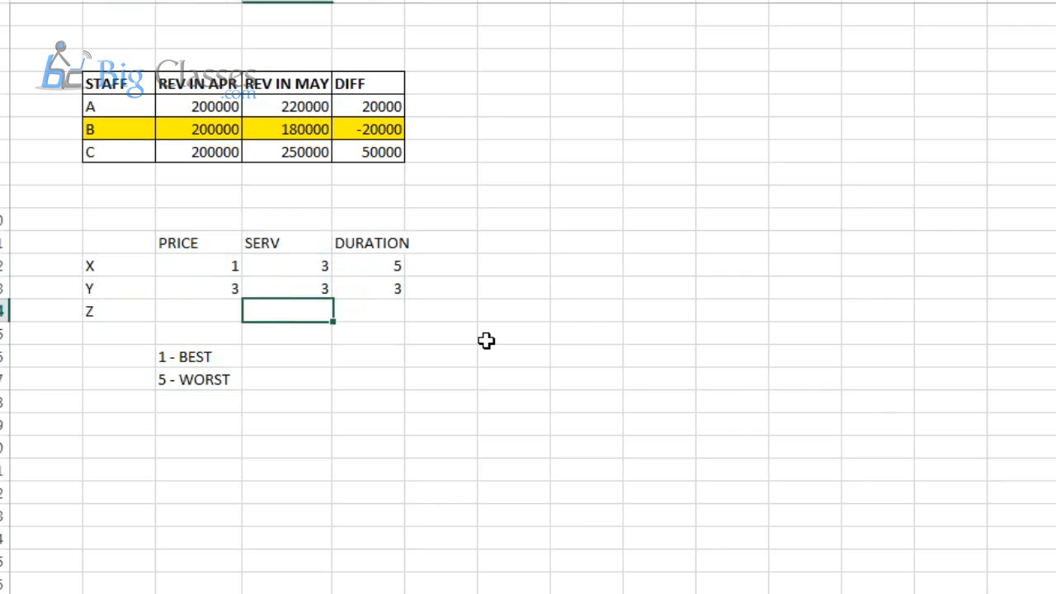
{"action": "type", "text": "5"}
{"action": "key", "text": "Tab"}
{"action": "type", "text": "3"}
{"action": "key", "text": "Tab"}
{"action": "type", "text": "1"}
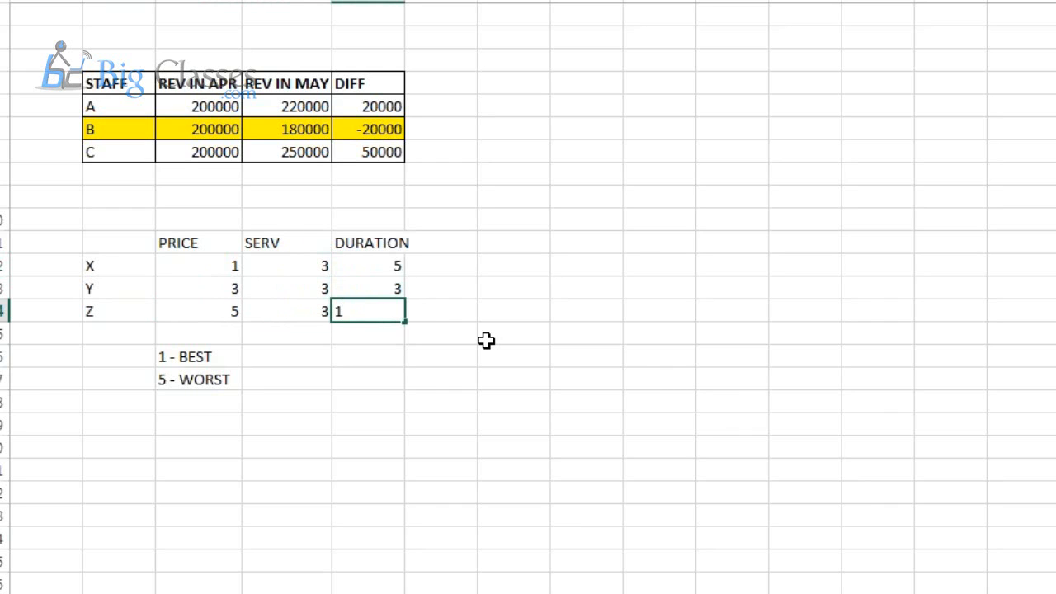
Put borders around all cells of the X, Y and Z ratings table and autofit its column widths.
{"action": "left_click_drag", "start_coordinate": [132, 243], "coordinate": [358, 316]}
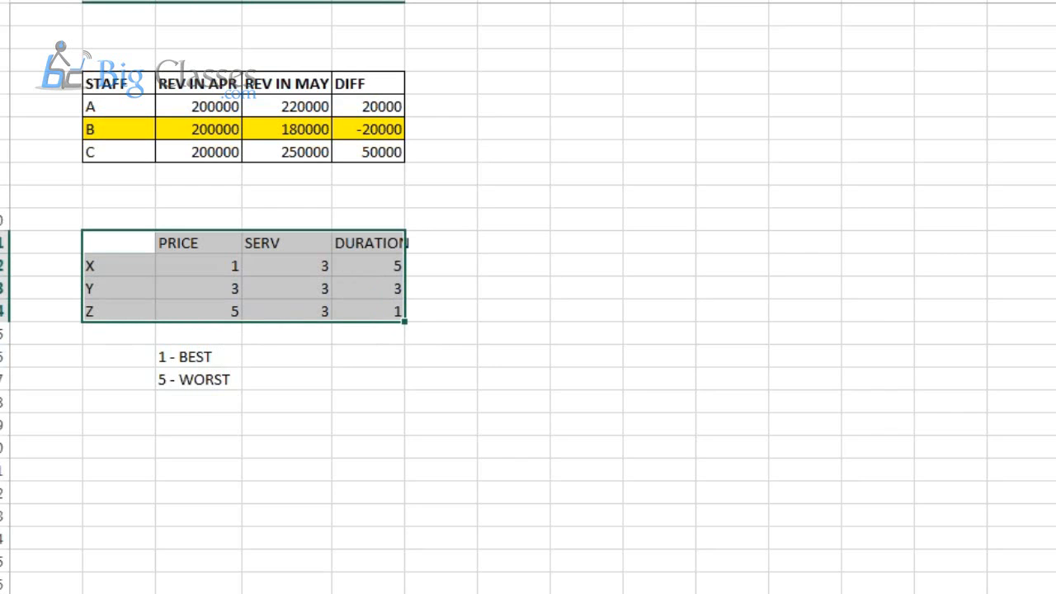
{"action": "key", "text": "alt+h"}
{"action": "key", "text": "o"}
{"action": "key", "text": "i"}
{"action": "left_click_drag", "start_coordinate": [165, 264], "coordinate": [129, 239]}
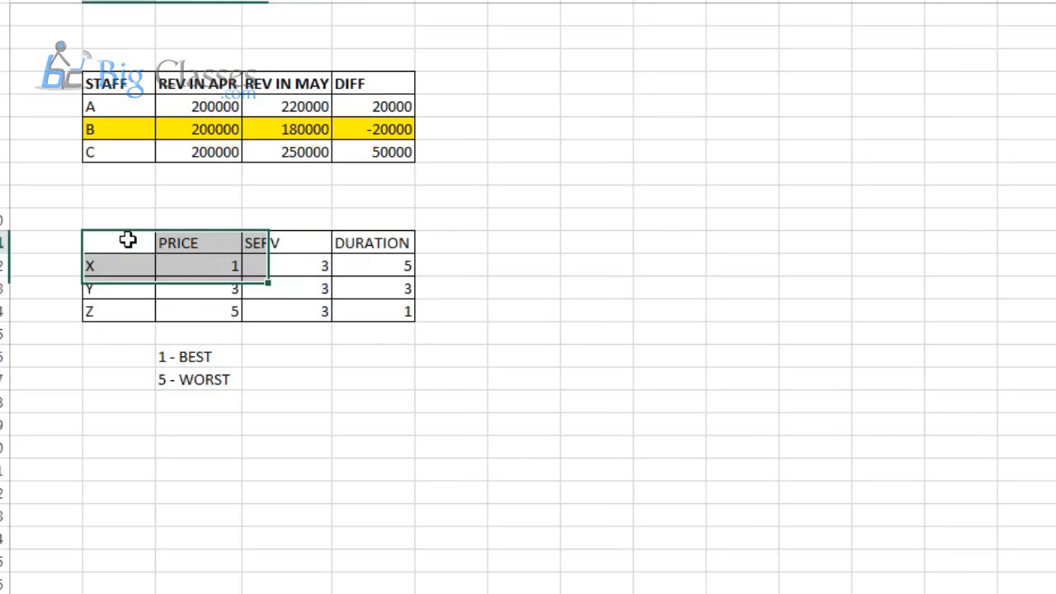
{"action": "left_click", "coordinate": [130, 238]}
Examine the price, service and duration ratings of X, Y and Z row by row against the best-to-worst key.
{"action": "left_click", "coordinate": [106, 264]}
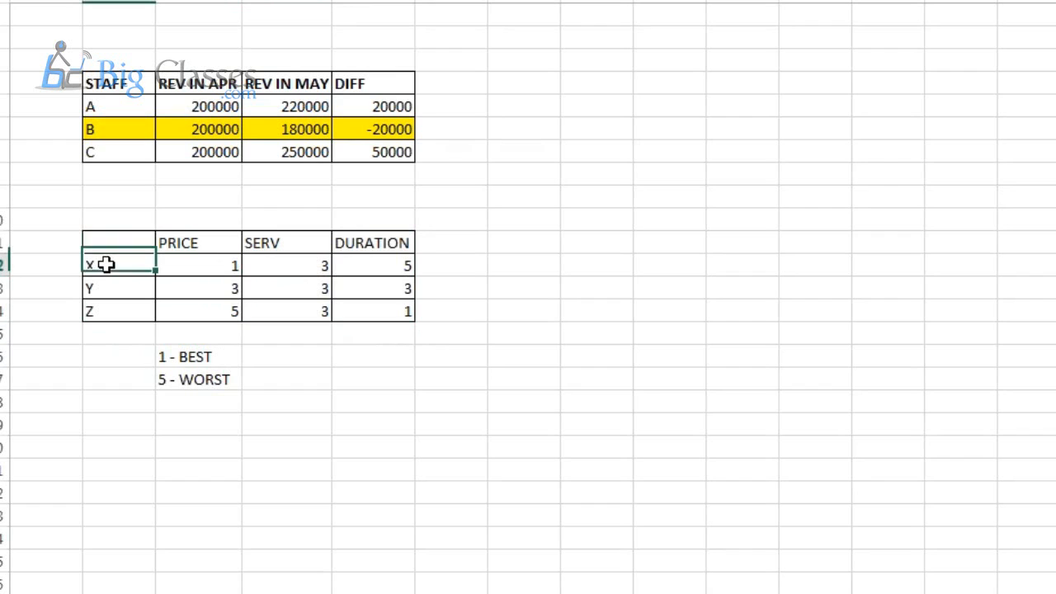
{"action": "left_click", "coordinate": [210, 268]}
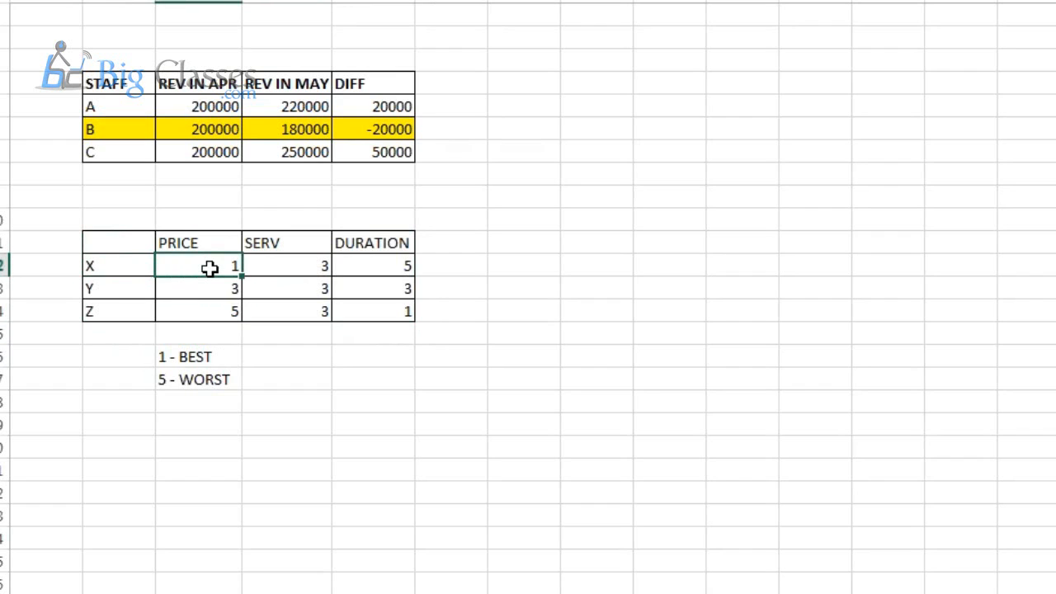
{"action": "left_click", "coordinate": [293, 264]}
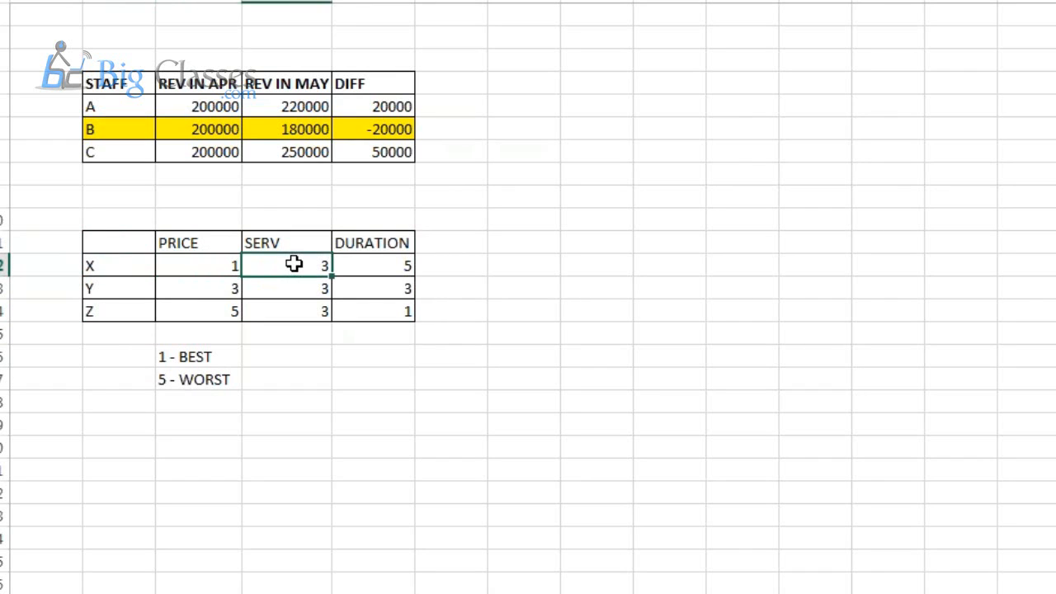
{"action": "left_click", "coordinate": [370, 265]}
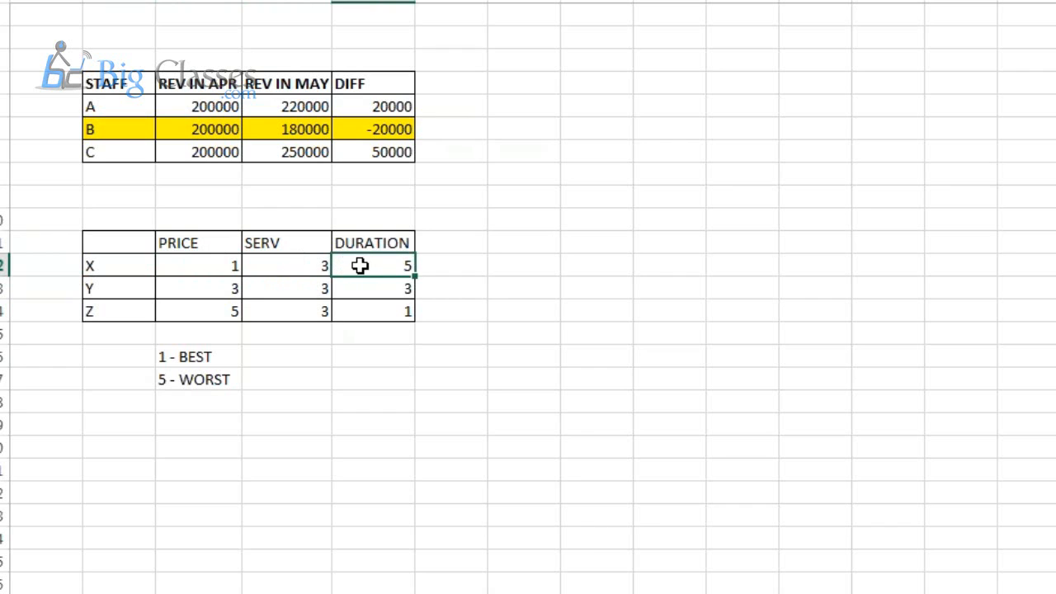
{"action": "left_click_drag", "start_coordinate": [111, 293], "coordinate": [371, 294]}
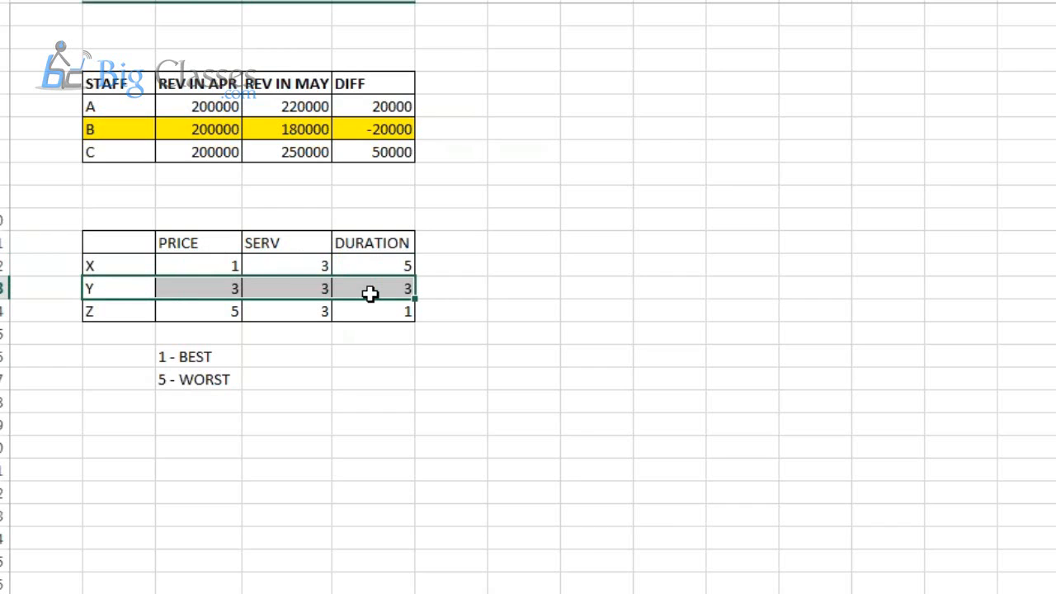
{"action": "left_click", "coordinate": [122, 315]}
{"action": "left_click", "coordinate": [194, 308]}
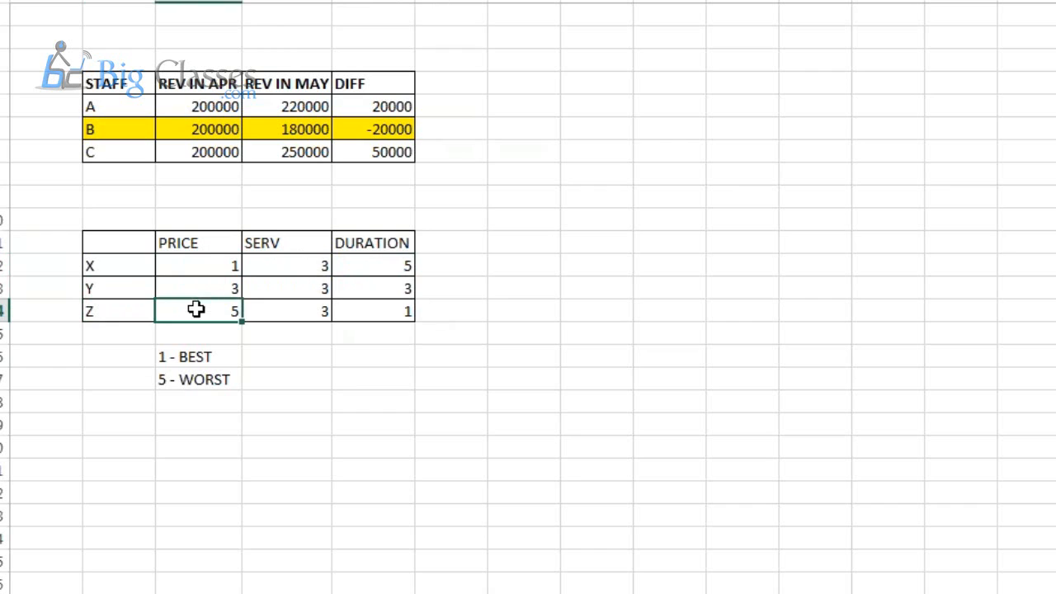
{"action": "left_click", "coordinate": [203, 379]}
{"action": "left_click", "coordinate": [203, 351]}
{"action": "left_click", "coordinate": [207, 316]}
{"action": "left_click", "coordinate": [286, 312]}
{"action": "left_click", "coordinate": [355, 312]}
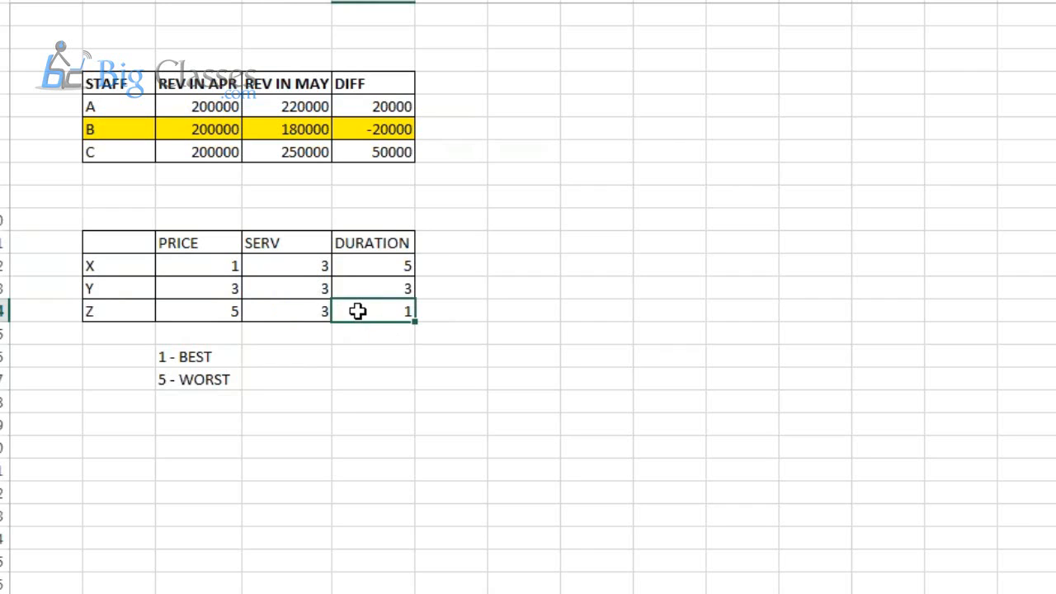
Compare Z's price and duration ratings, and look over the X, Y and Z labels and the staff revenue table.
{"action": "left_click", "coordinate": [61, 215]}
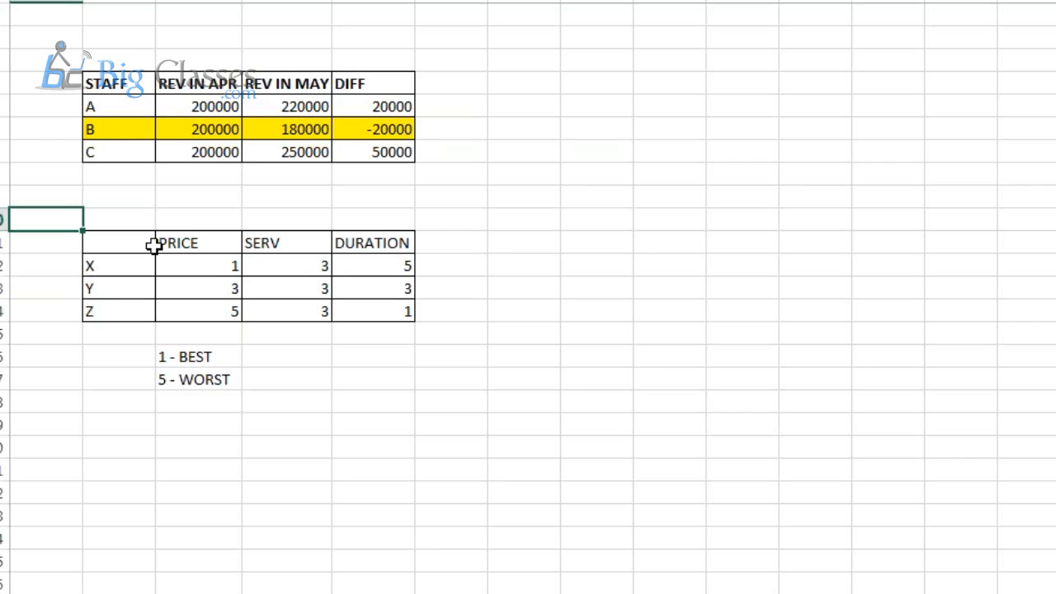
{"action": "left_click", "coordinate": [363, 305]}
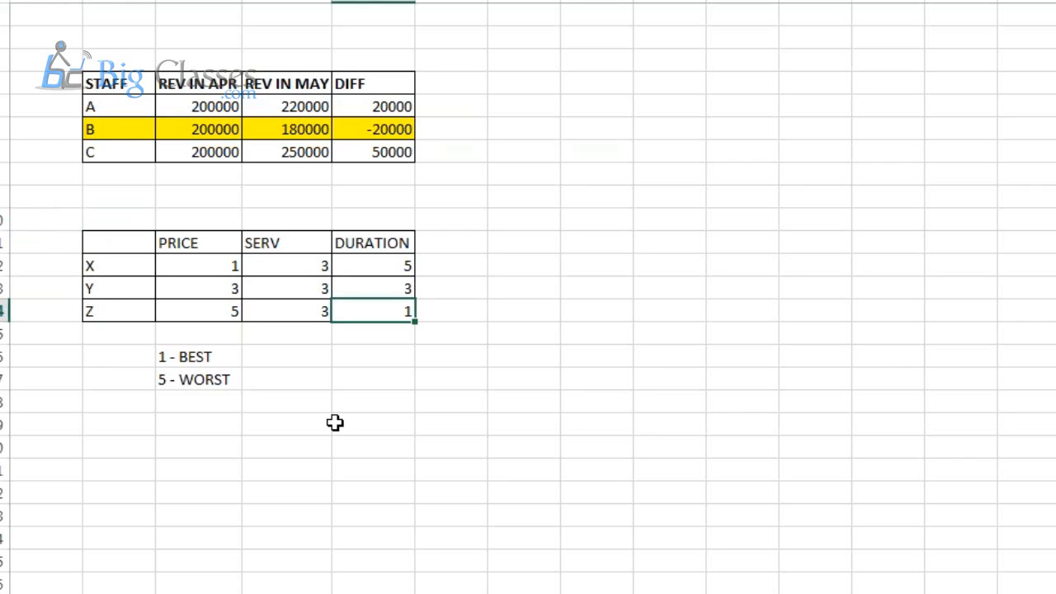
{"action": "left_click", "coordinate": [211, 312]}
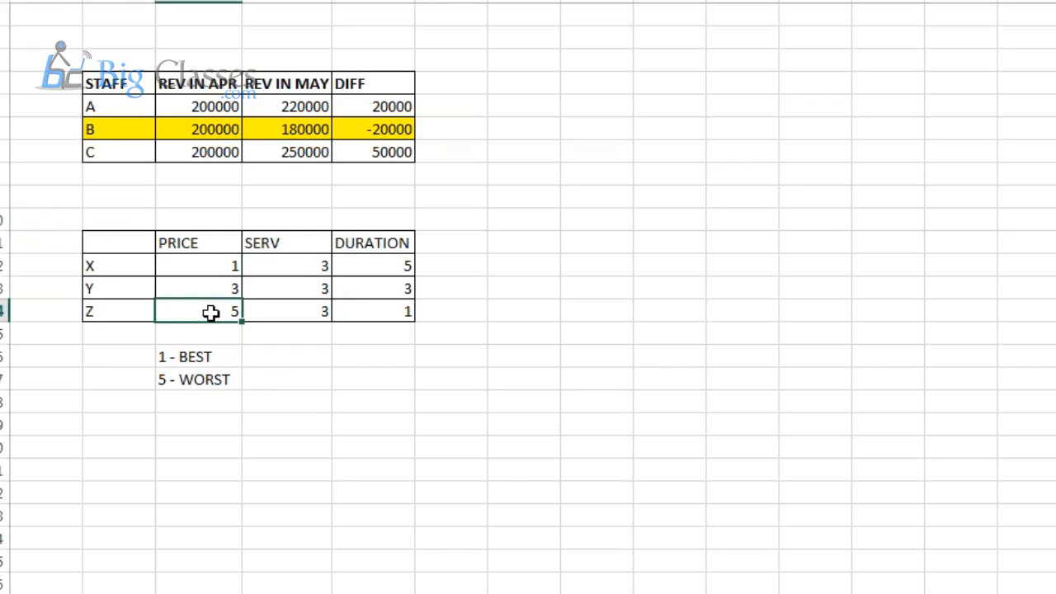
{"action": "left_click", "coordinate": [386, 317]}
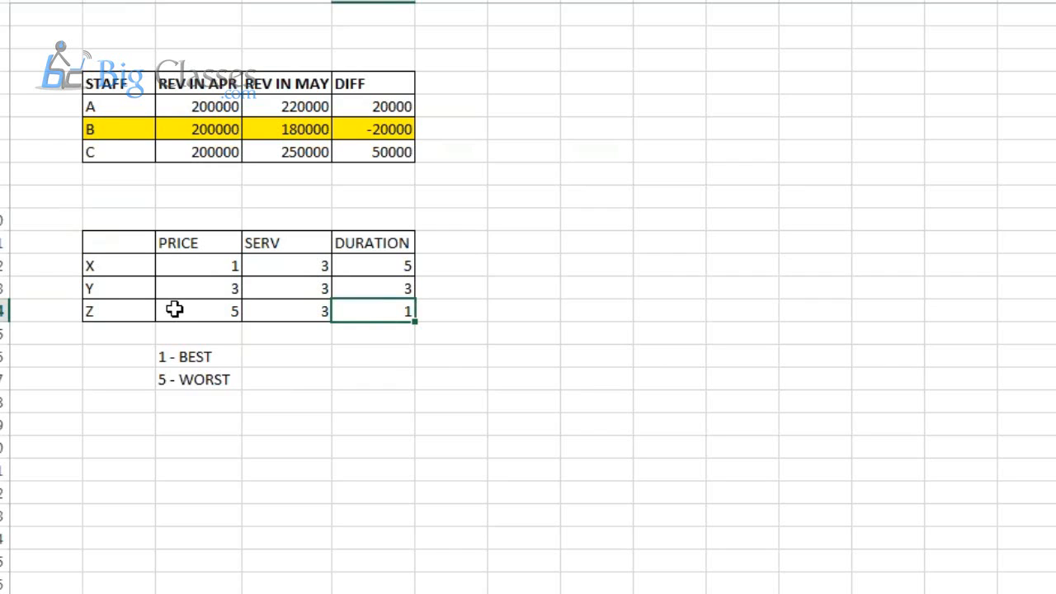
{"action": "left_click_drag", "start_coordinate": [110, 264], "coordinate": [113, 314]}
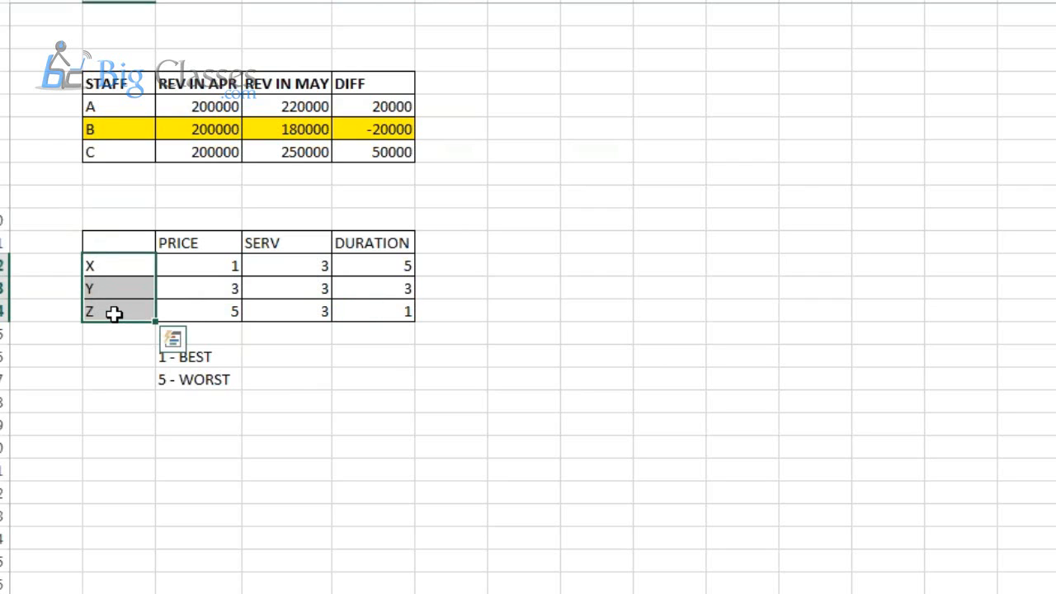
{"action": "left_click", "coordinate": [37, 221]}
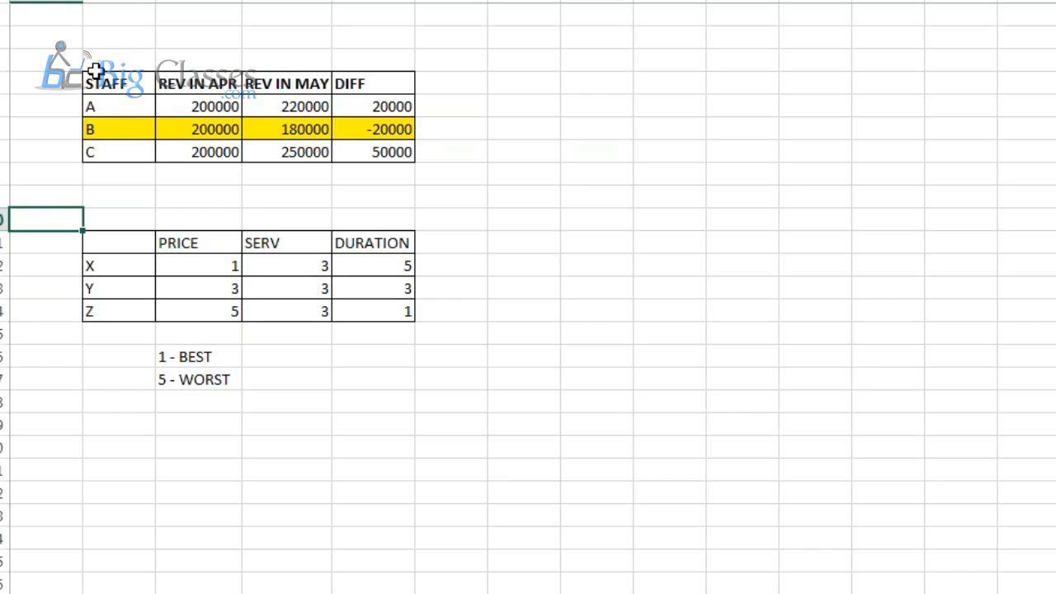
{"action": "left_click_drag", "start_coordinate": [90, 66], "coordinate": [442, 149]}
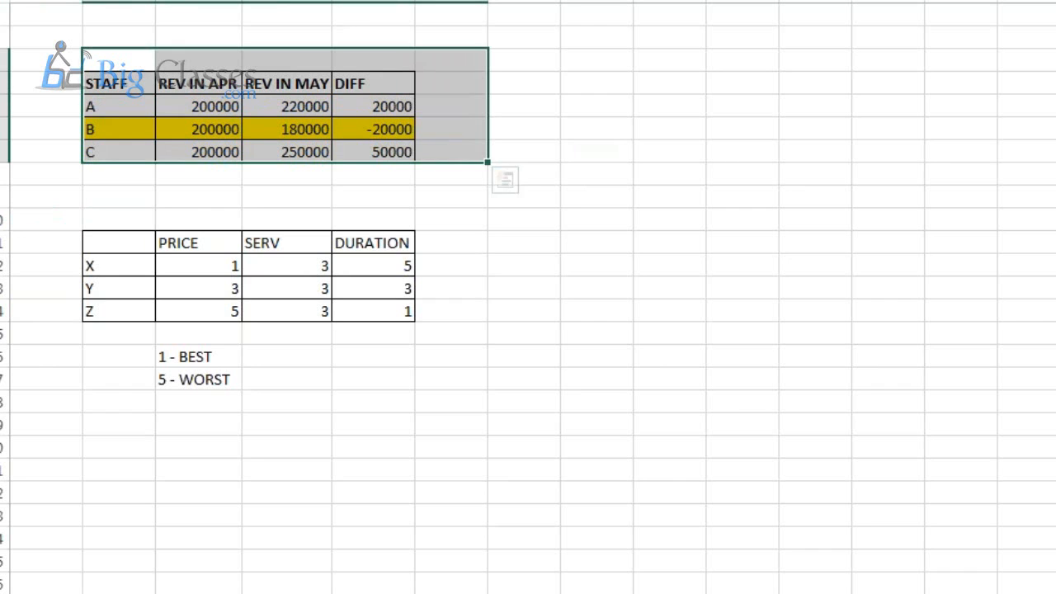
{"action": "left_click", "coordinate": [53, 241]}
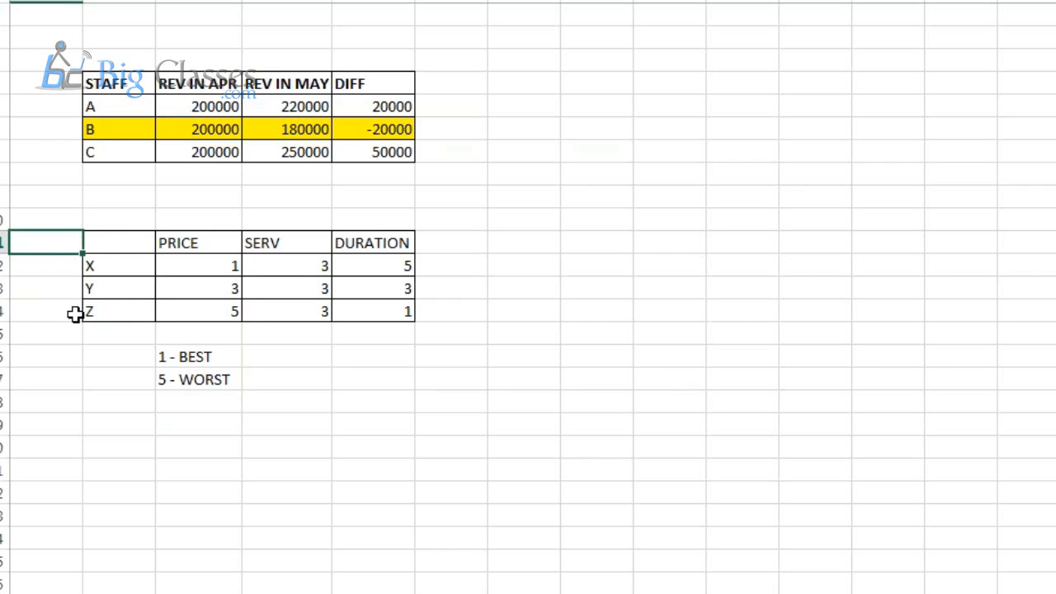
{"action": "left_click", "coordinate": [131, 314]}
{"action": "left_click", "coordinate": [373, 315]}
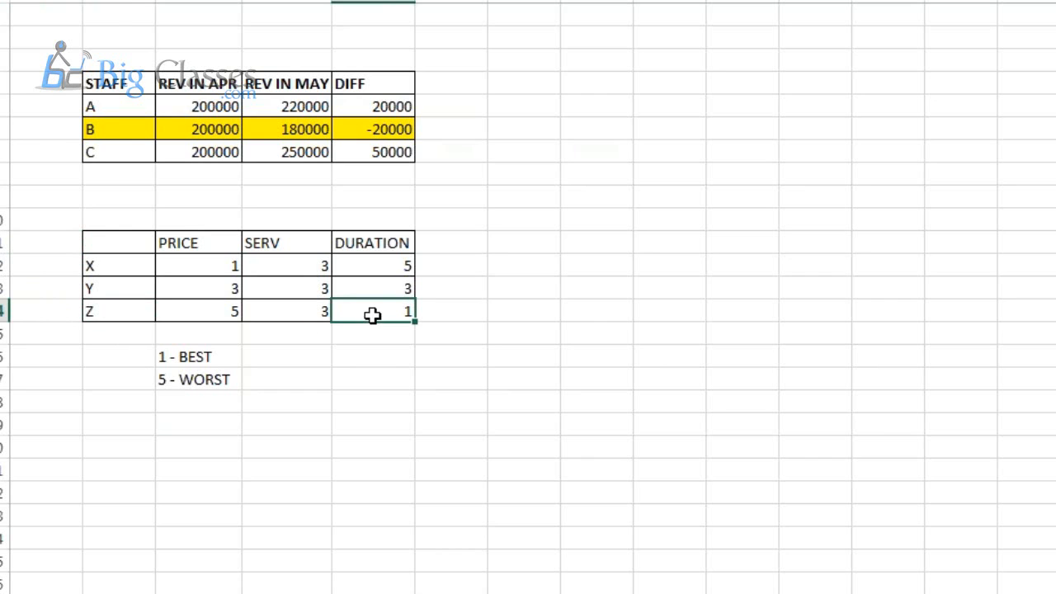
{"action": "left_click", "coordinate": [57, 217]}
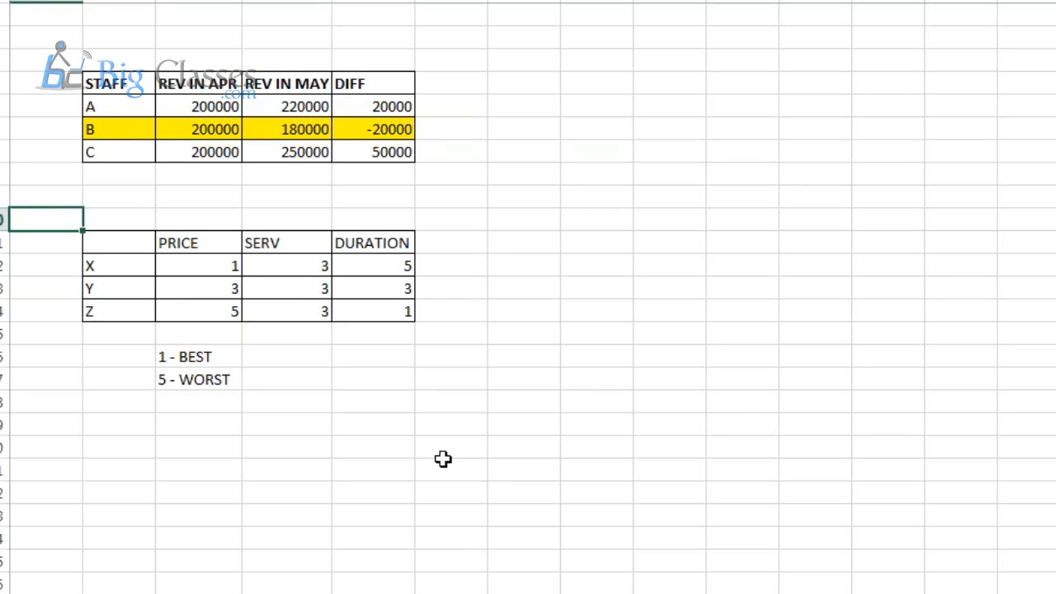
Compare X's price and duration ratings, and review the ratings table alongside the staff revenue table.
{"action": "left_click", "coordinate": [125, 268]}
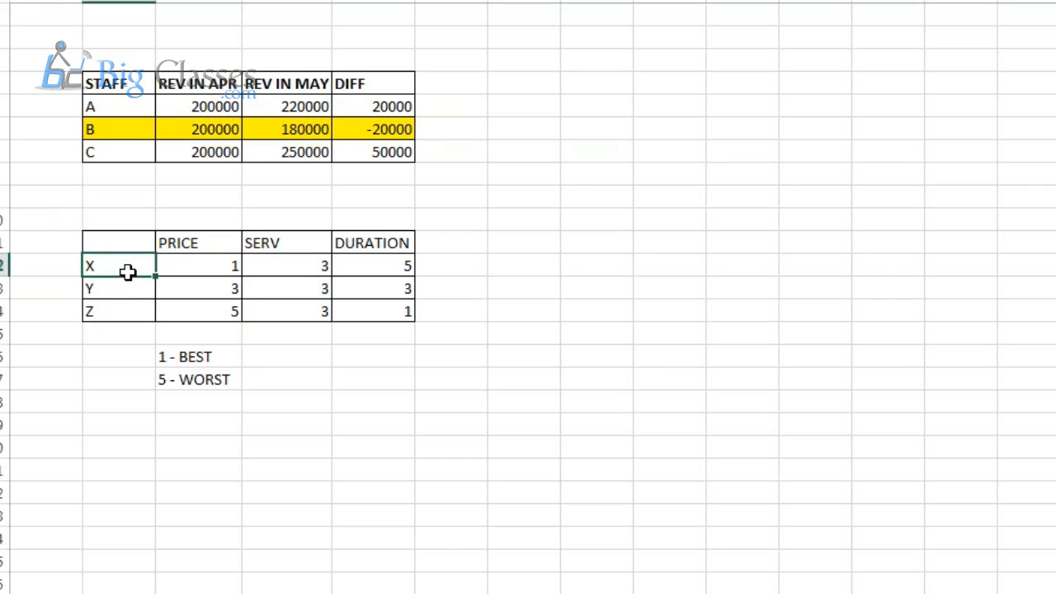
{"action": "left_click", "coordinate": [217, 264]}
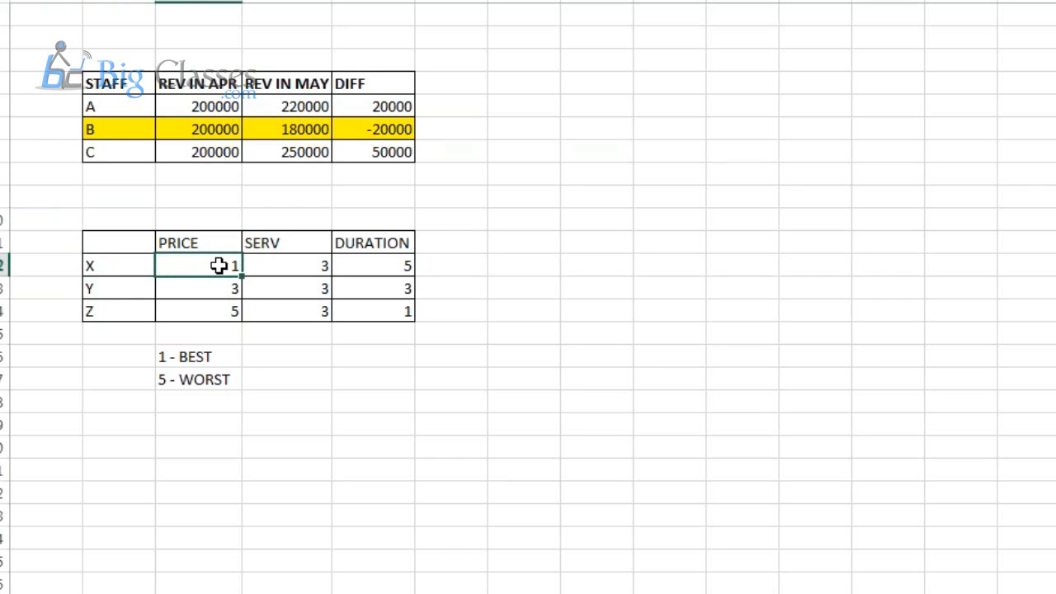
{"action": "left_click", "coordinate": [381, 263]}
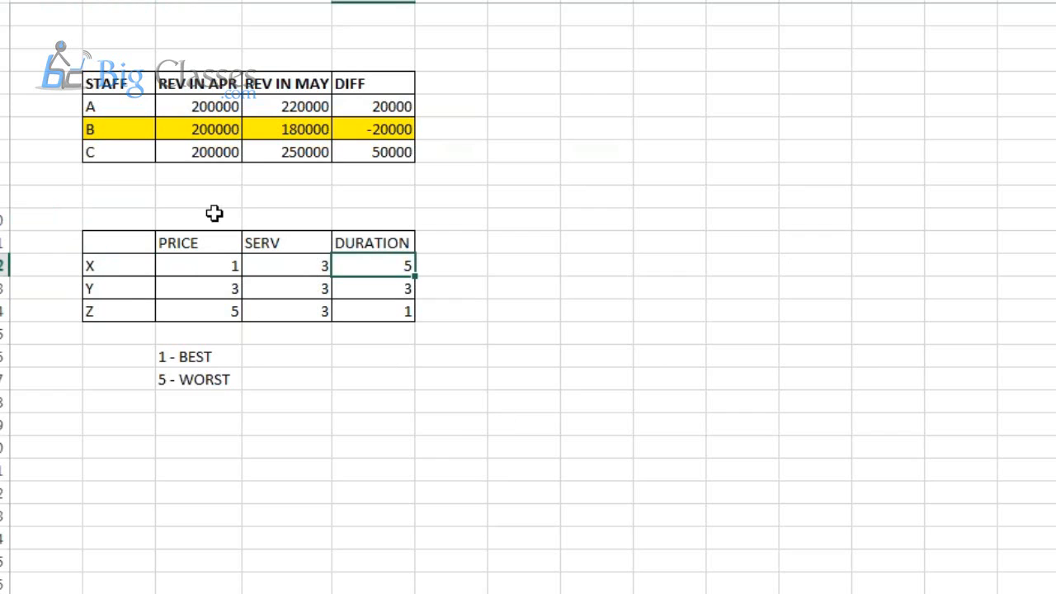
{"action": "left_click_drag", "start_coordinate": [65, 223], "coordinate": [425, 322]}
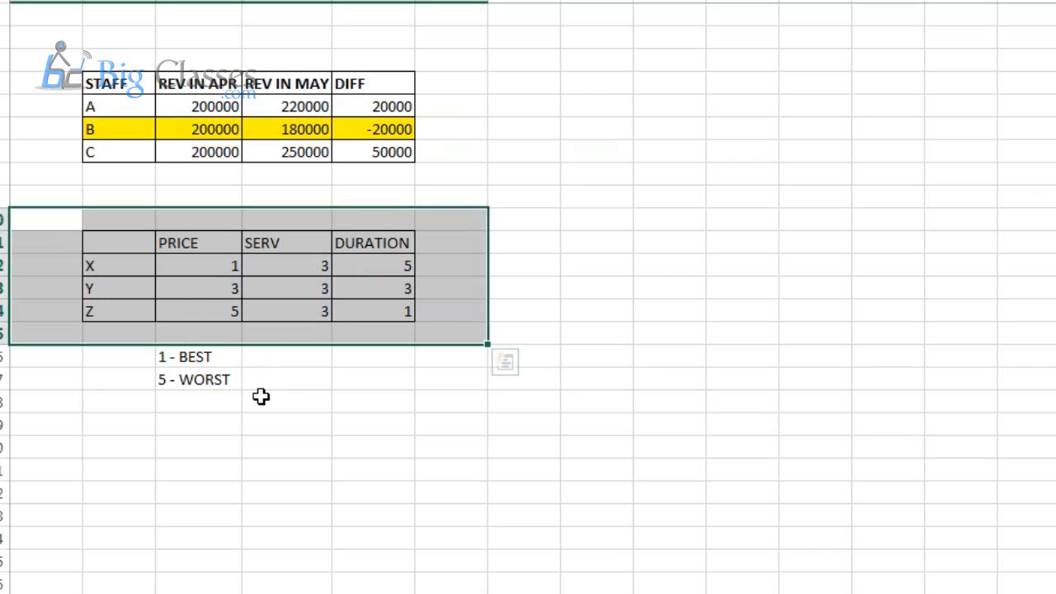
{"action": "left_click", "coordinate": [135, 264]}
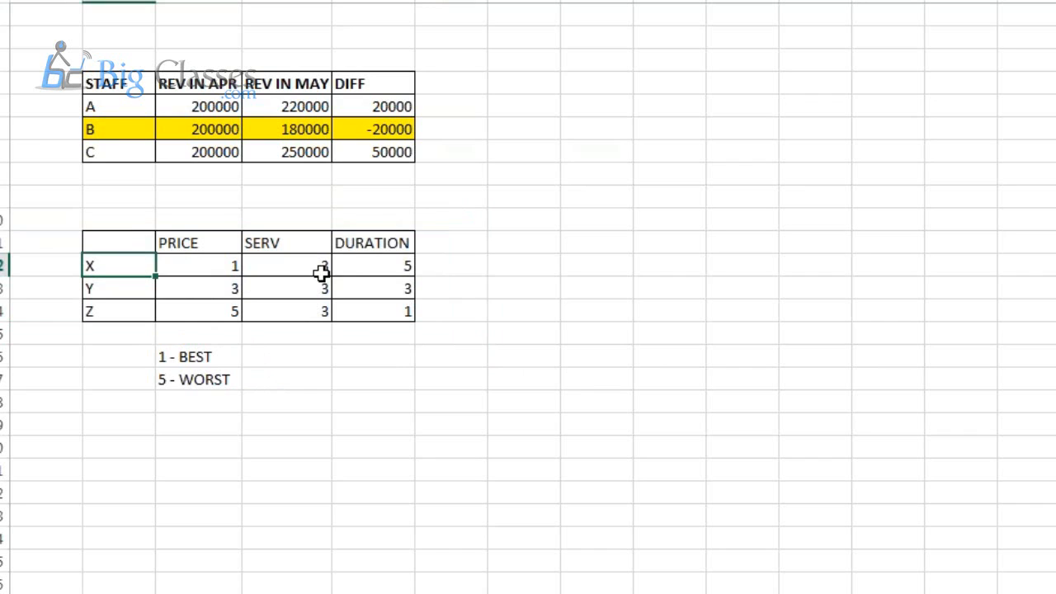
{"action": "left_click", "coordinate": [354, 264]}
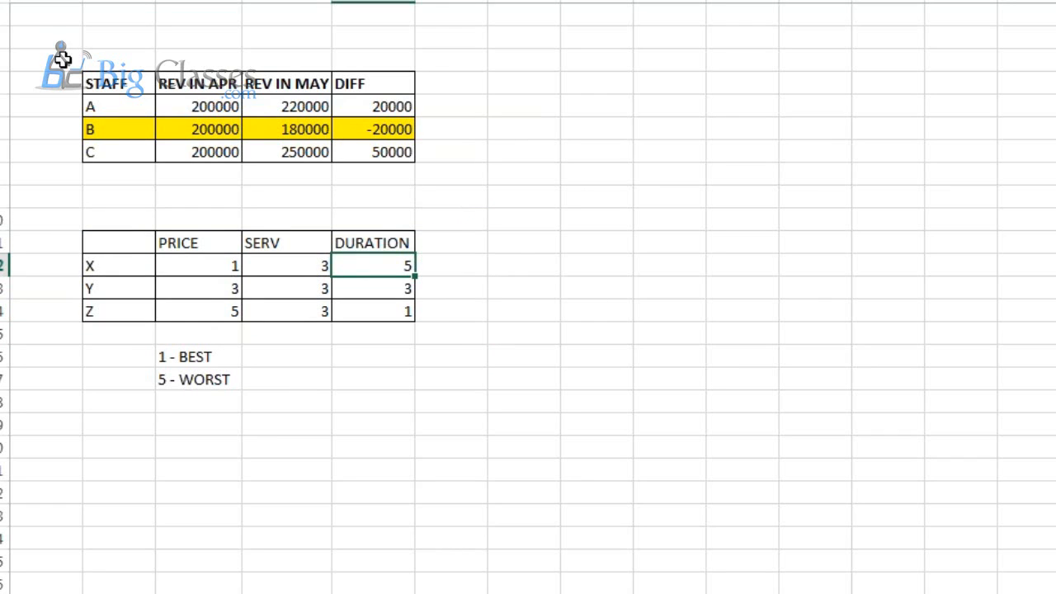
{"action": "left_click_drag", "start_coordinate": [59, 52], "coordinate": [440, 170]}
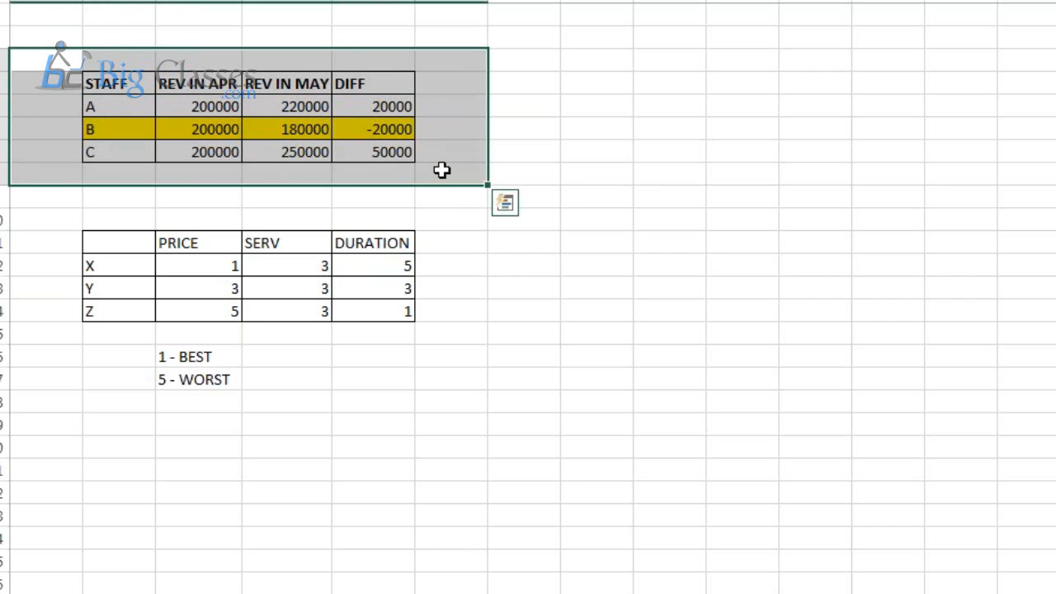
{"action": "left_click_drag", "start_coordinate": [66, 218], "coordinate": [430, 330]}
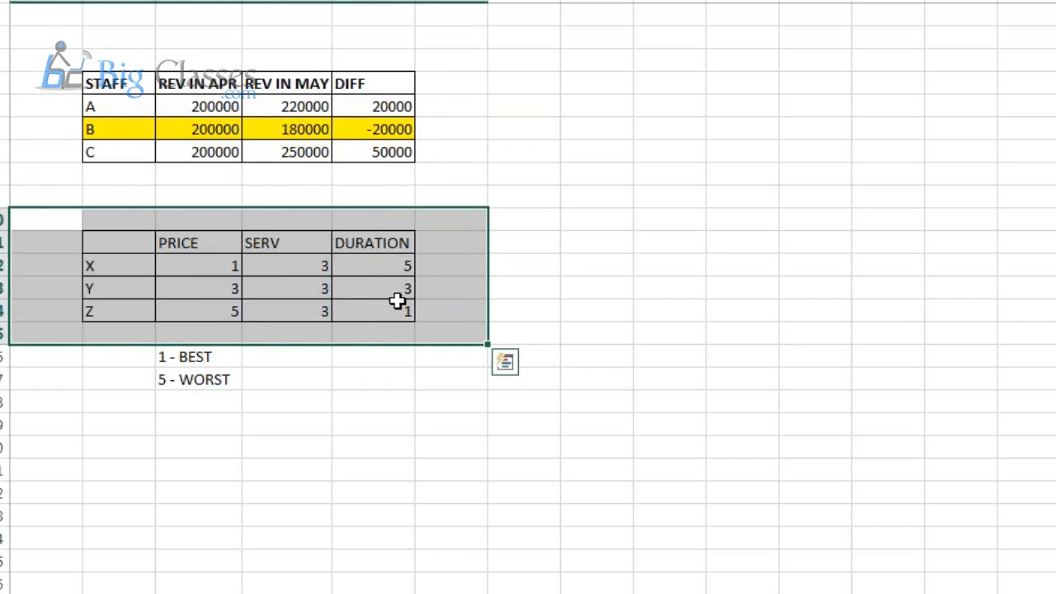
{"action": "left_click", "coordinate": [306, 191]}
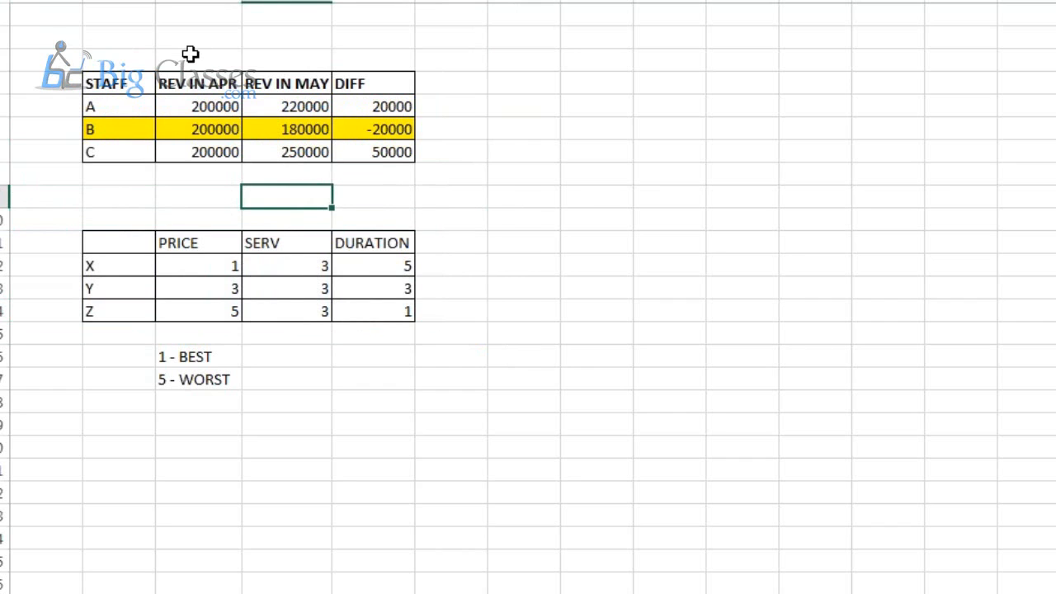
Label the X, Y and Z ratings table CROSS TAB in the empty cell to its right, level with row X.
{"action": "left_click", "coordinate": [511, 263]}
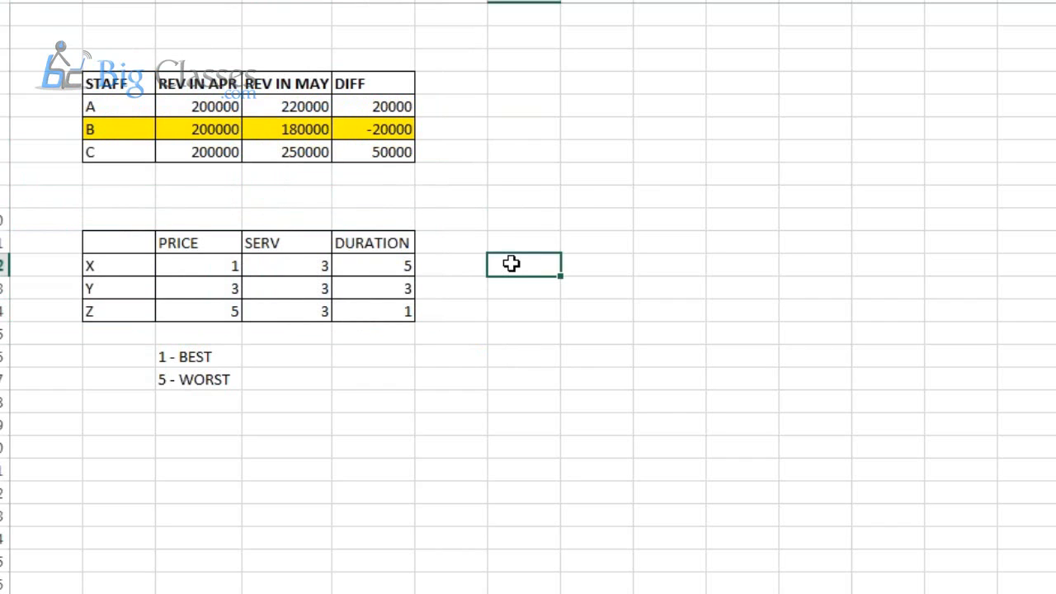
{"action": "type", "text": "CRTOSS"}
{"action": "key", "text": "Left"}
{"action": "key", "text": "Left"}
{"action": "key", "text": "Right"}
{"action": "key", "text": "Right"}
{"action": "type", "text": "CROSS TAB"}
Label the staff revenue table LIST in the empty cell to its right, level with staff B's row.
{"action": "left_click", "coordinate": [508, 129]}
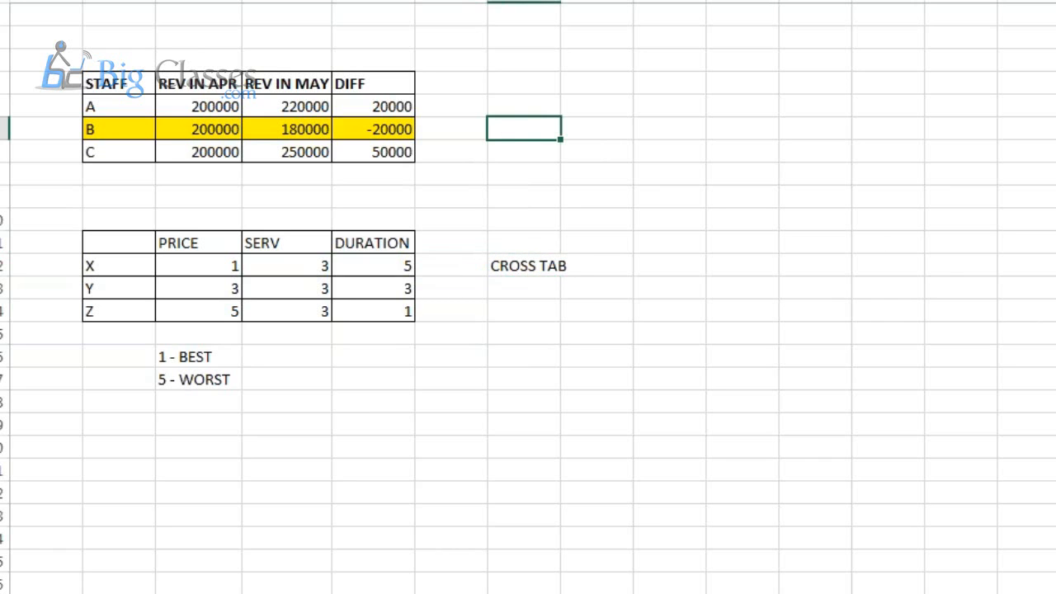
{"action": "type", "text": "LIST"}
{"action": "key", "text": "Return"}
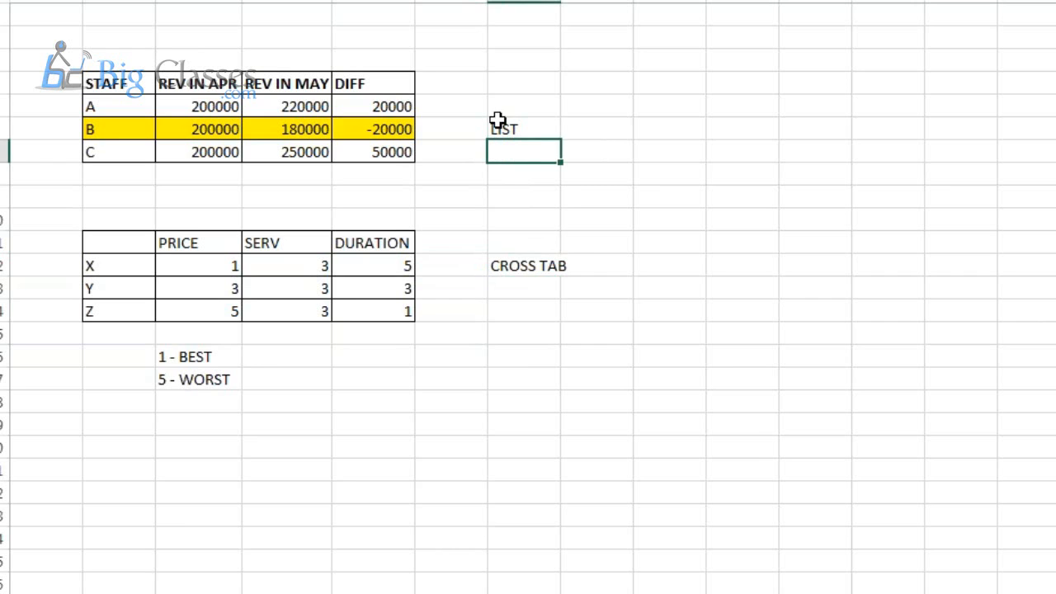
{"action": "left_click", "coordinate": [513, 264]}
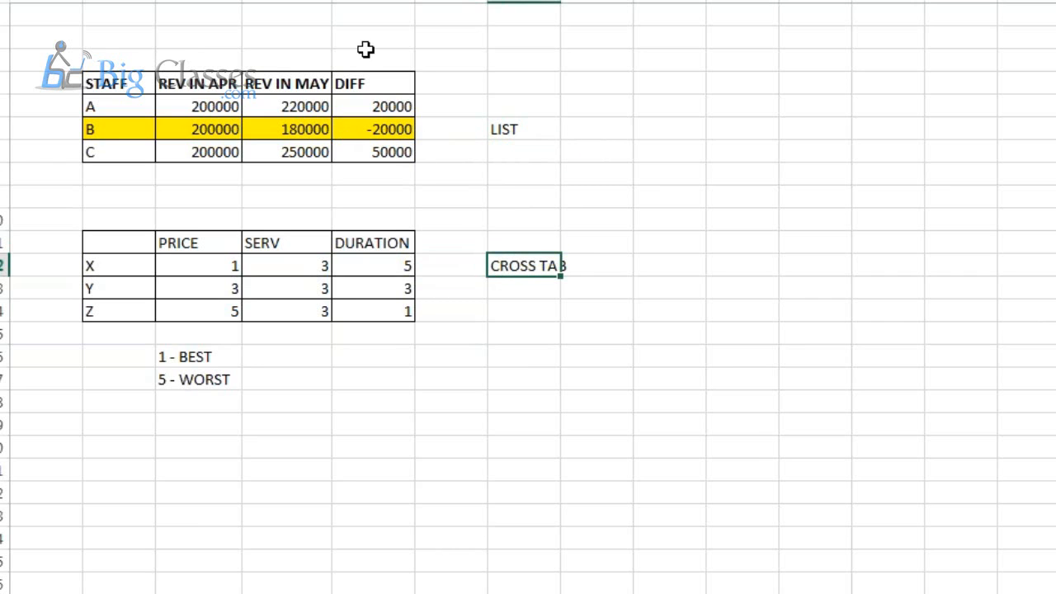
Examine the staff revenue table as a list, going through the rows of staff A, B and C.
{"action": "left_click", "coordinate": [325, 86]}
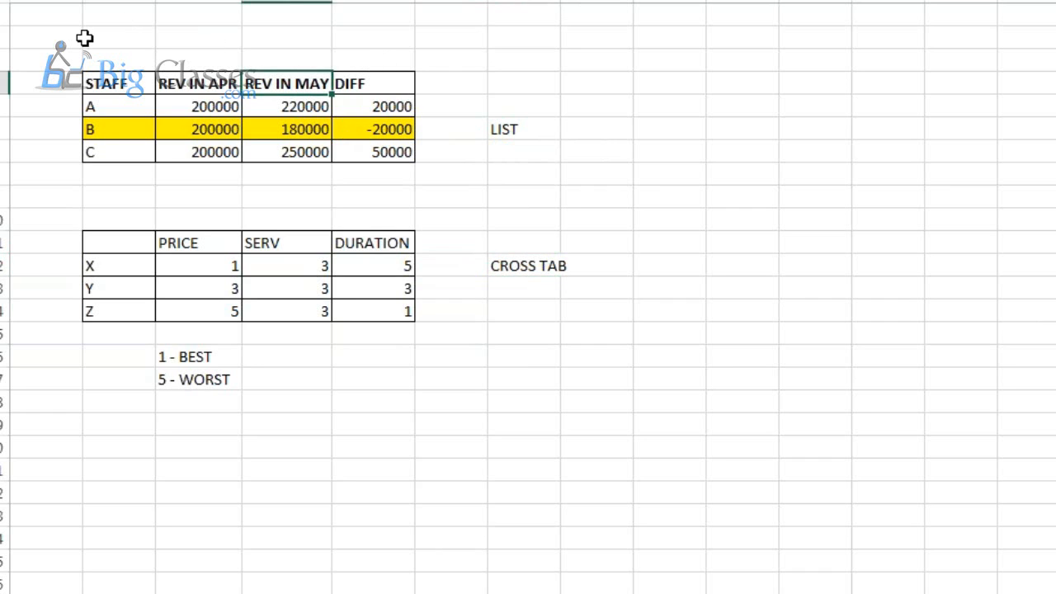
{"action": "left_click_drag", "start_coordinate": [123, 108], "coordinate": [344, 111]}
{"action": "left_click_drag", "start_coordinate": [111, 131], "coordinate": [348, 134]}
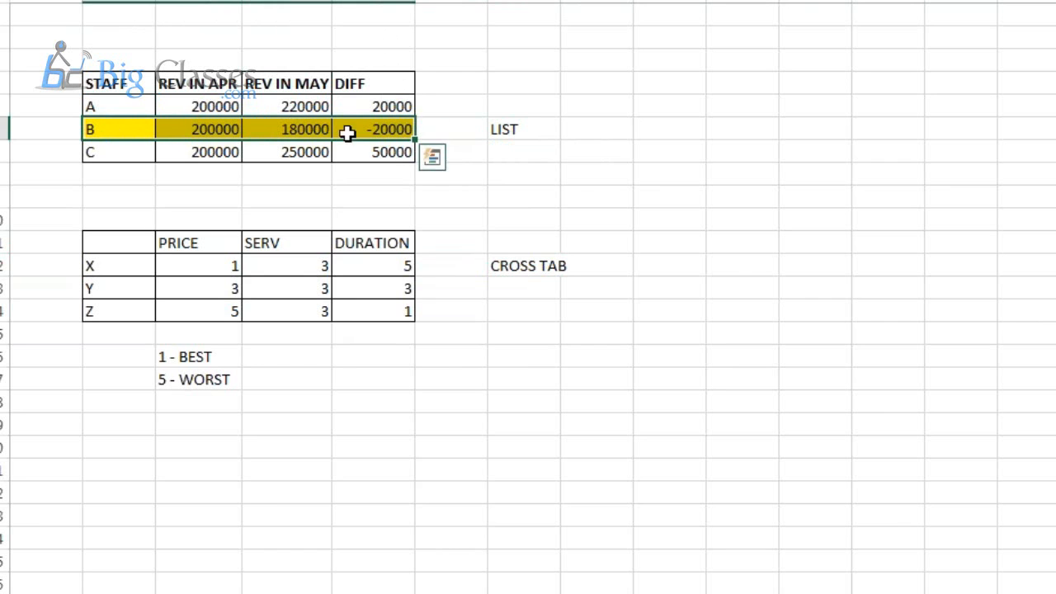
{"action": "left_click_drag", "start_coordinate": [137, 153], "coordinate": [381, 152]}
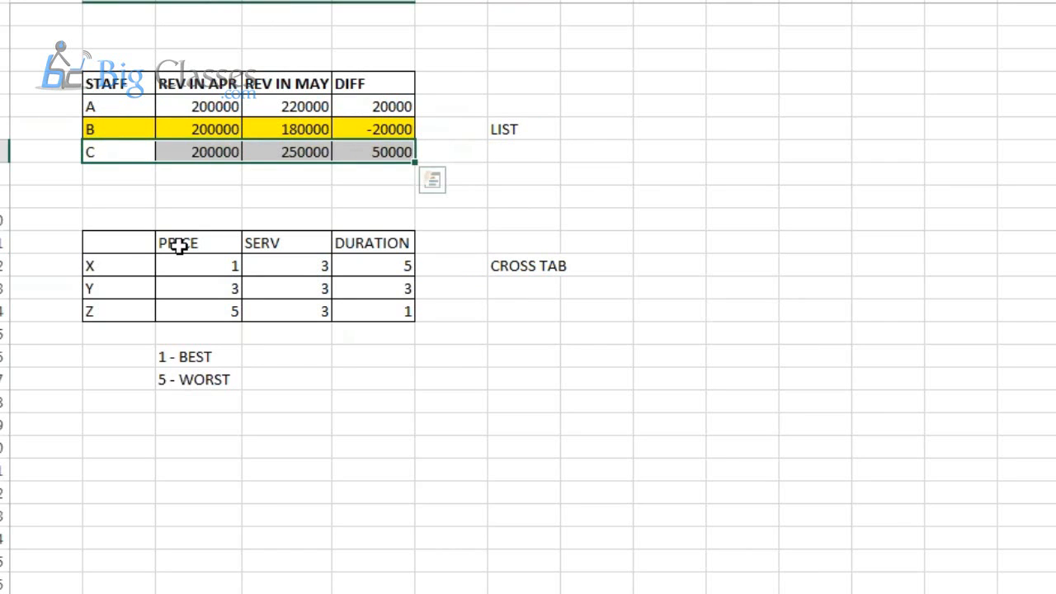
Examine how rows X and Y intersect with the PRICE and SERV columns in the cross tab ratings table.
{"action": "left_click", "coordinate": [134, 264]}
{"action": "left_click_drag", "start_coordinate": [207, 245], "coordinate": [207, 273]}
{"action": "left_click", "coordinate": [179, 262]}
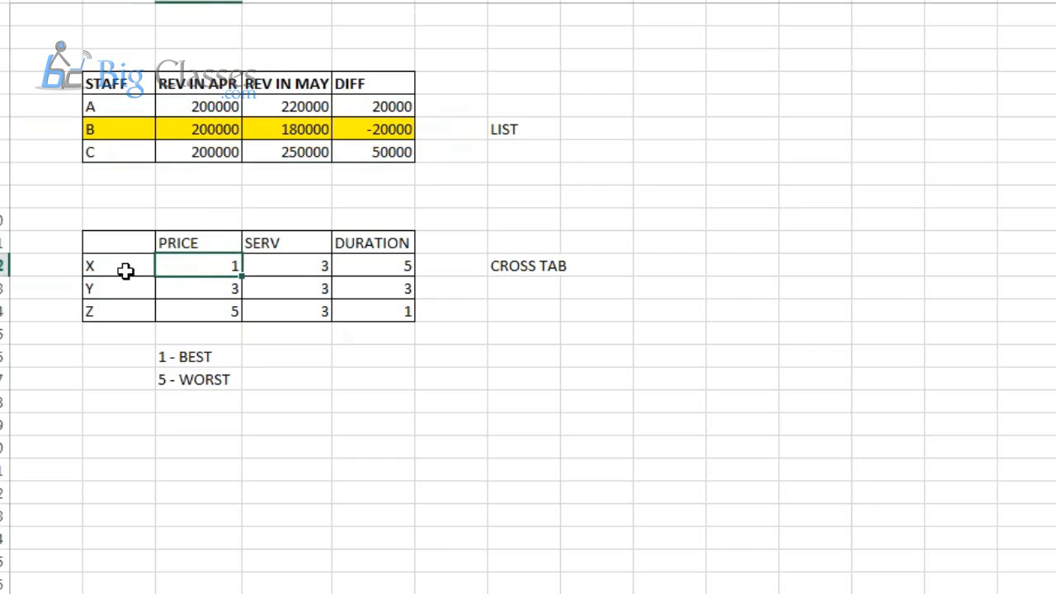
{"action": "left_click", "coordinate": [295, 291]}
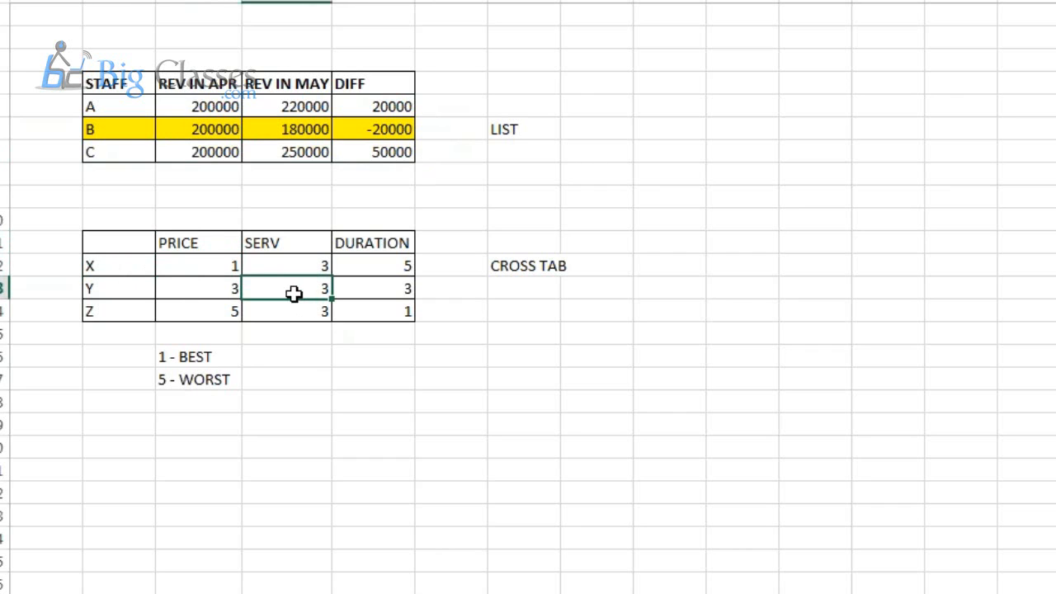
{"action": "left_click", "coordinate": [106, 289]}
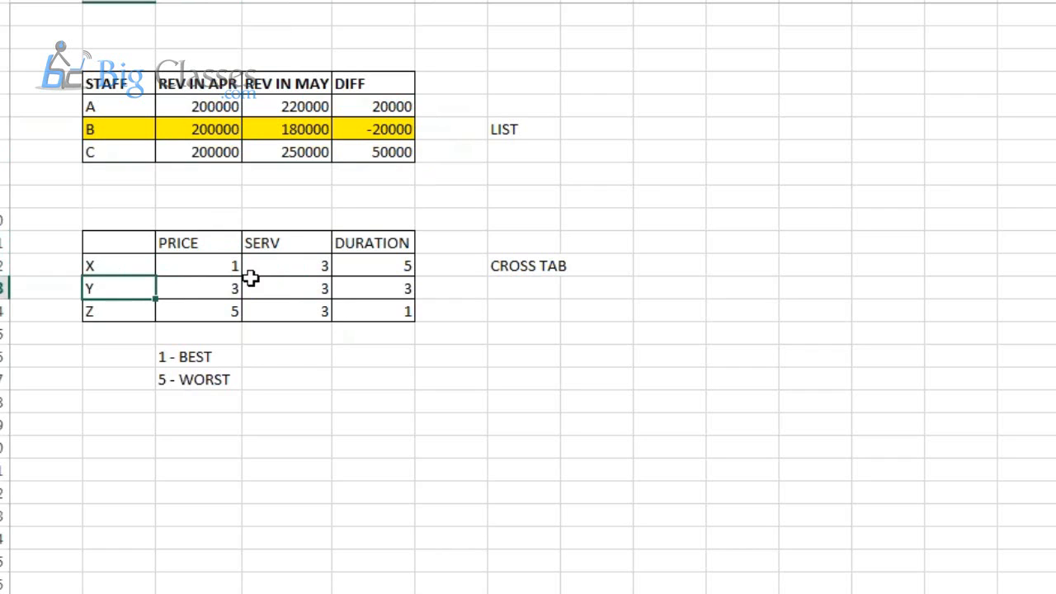
{"action": "left_click", "coordinate": [283, 243]}
{"action": "left_click", "coordinate": [286, 264]}
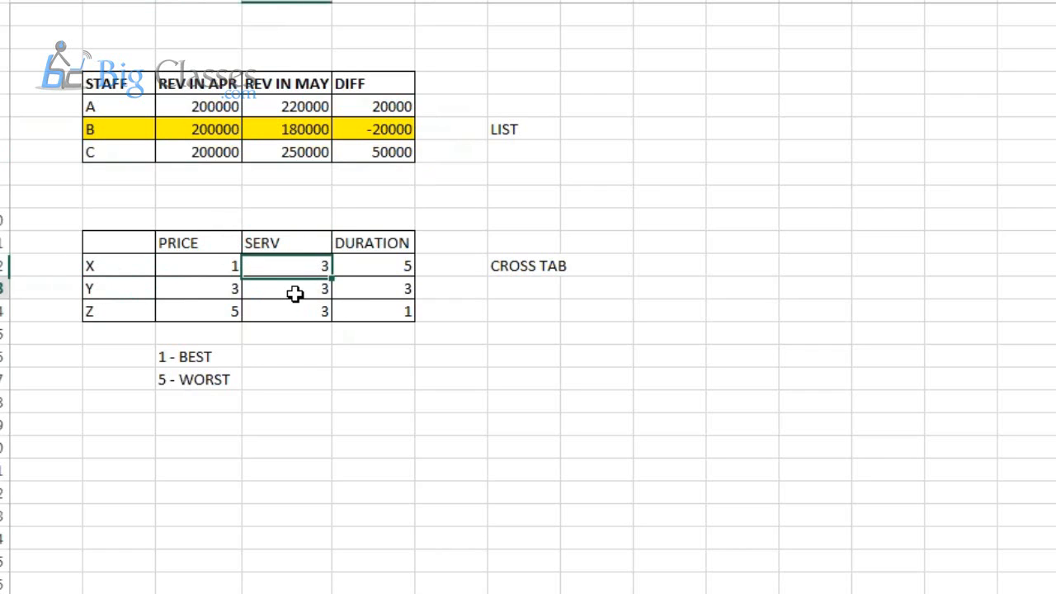
{"action": "left_click", "coordinate": [296, 294]}
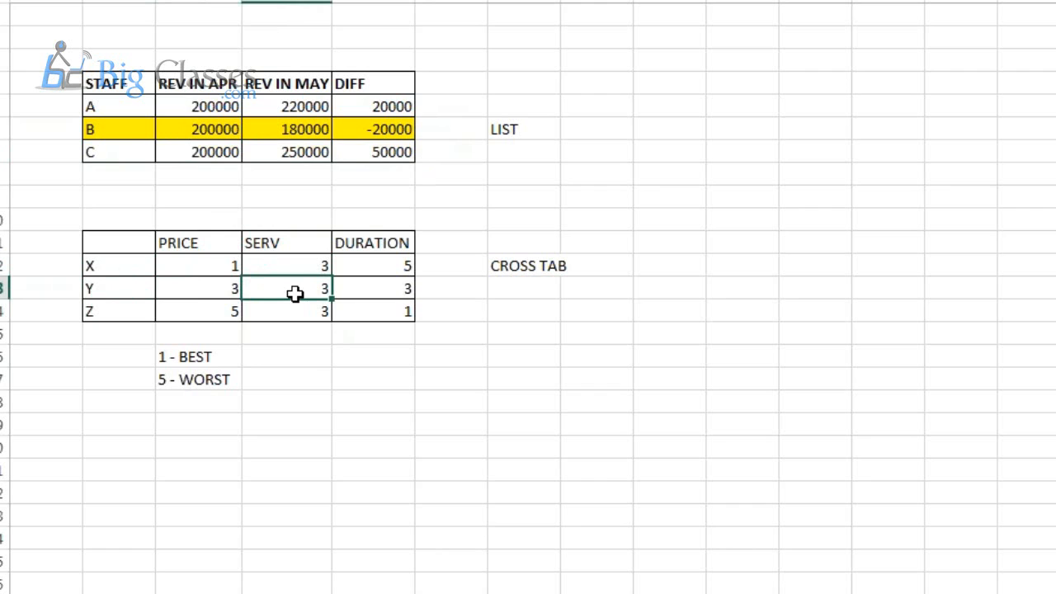
Contrast staff A's full row with the cell where Z meets DURATION, and highlight the area holding both tables.
{"action": "left_click_drag", "start_coordinate": [104, 108], "coordinate": [365, 106]}
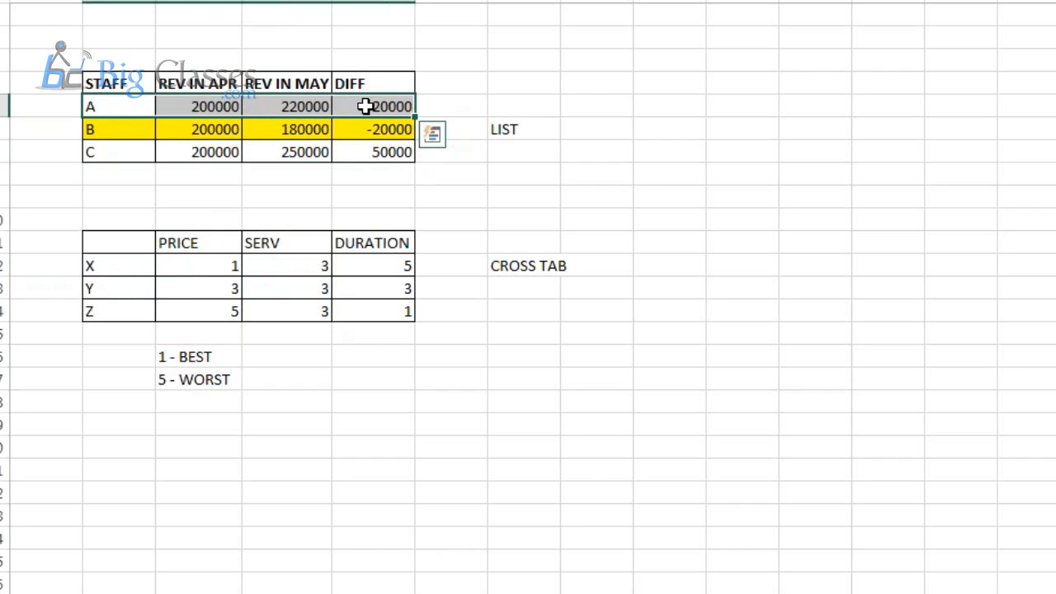
{"action": "left_click", "coordinate": [374, 317]}
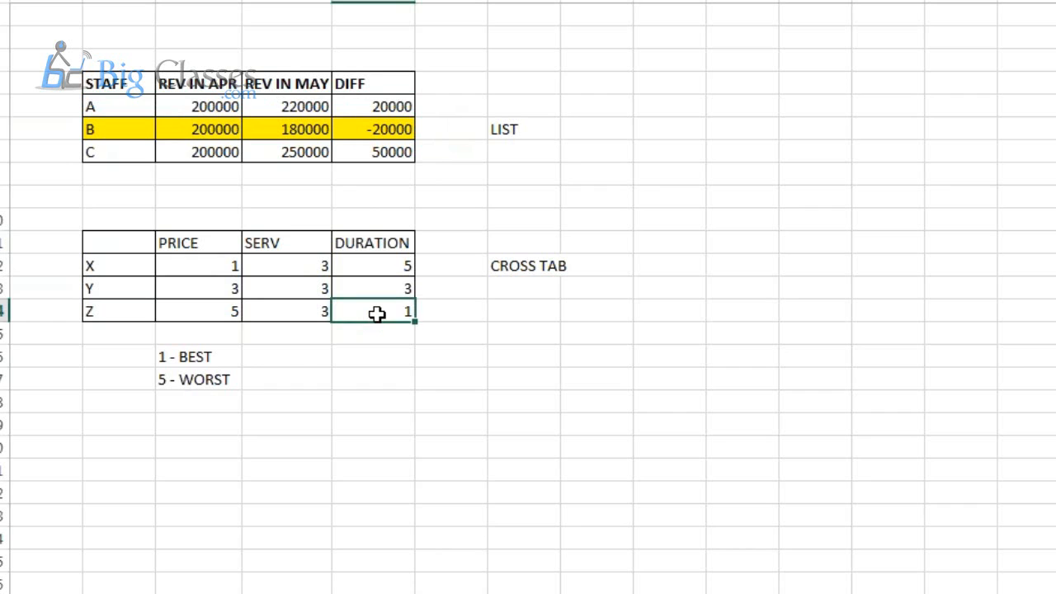
{"action": "left_click", "coordinate": [140, 311]}
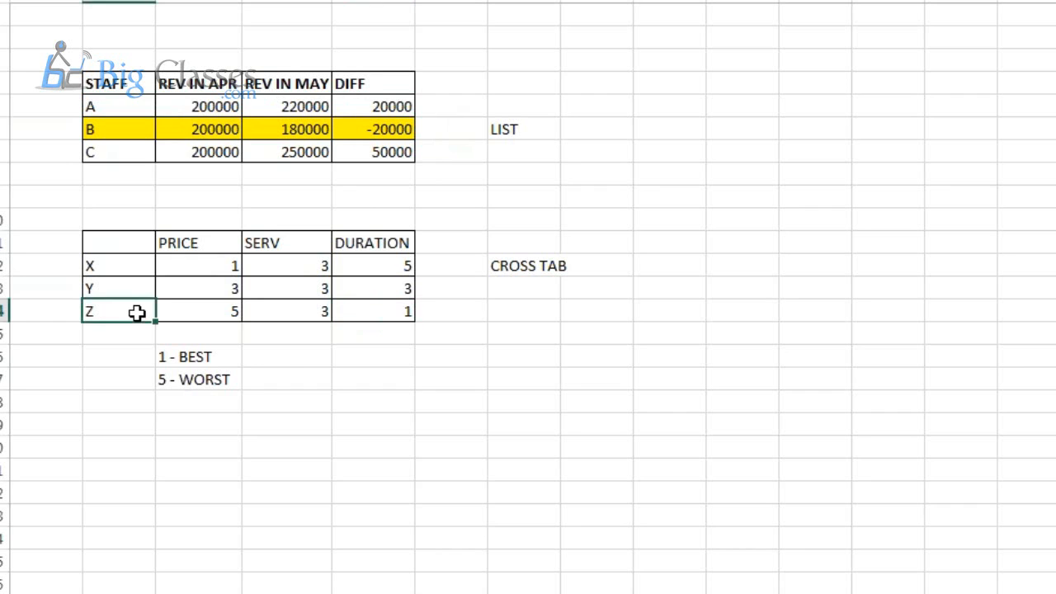
{"action": "left_click", "coordinate": [381, 245]}
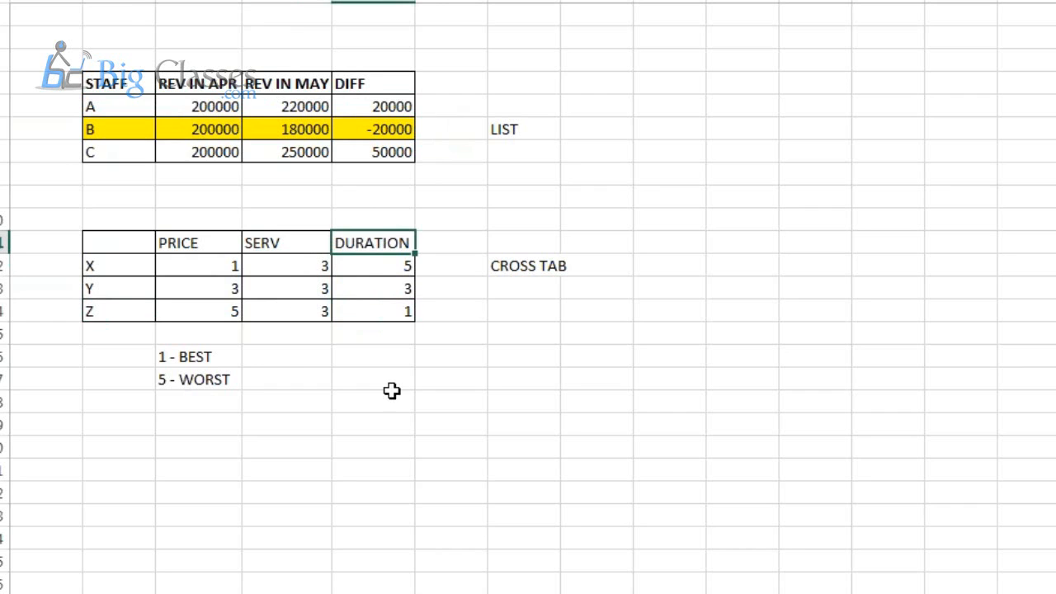
{"action": "left_click", "coordinate": [396, 307]}
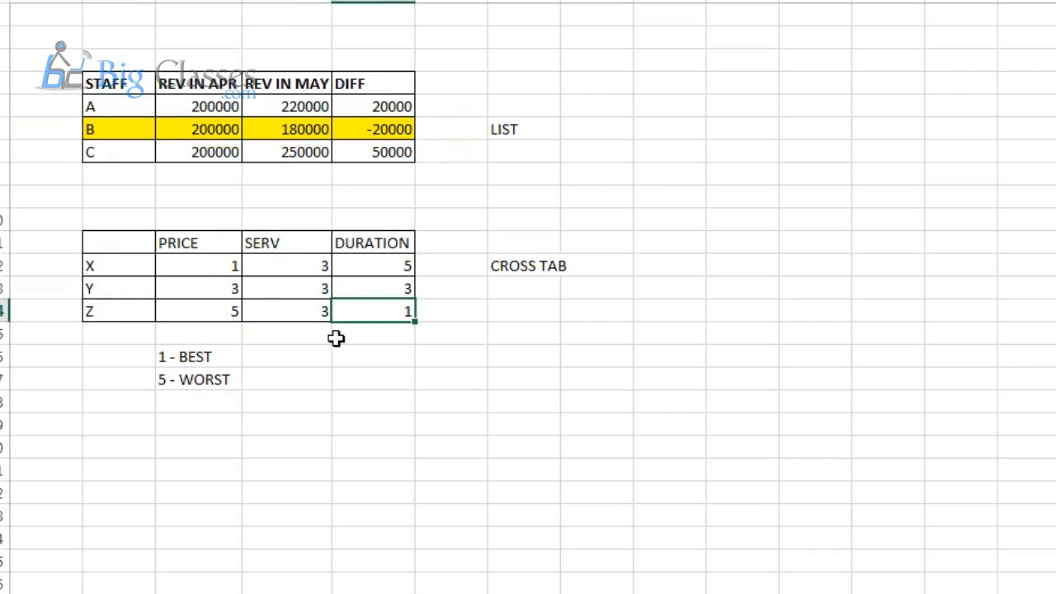
{"action": "left_click", "coordinate": [43, 55]}
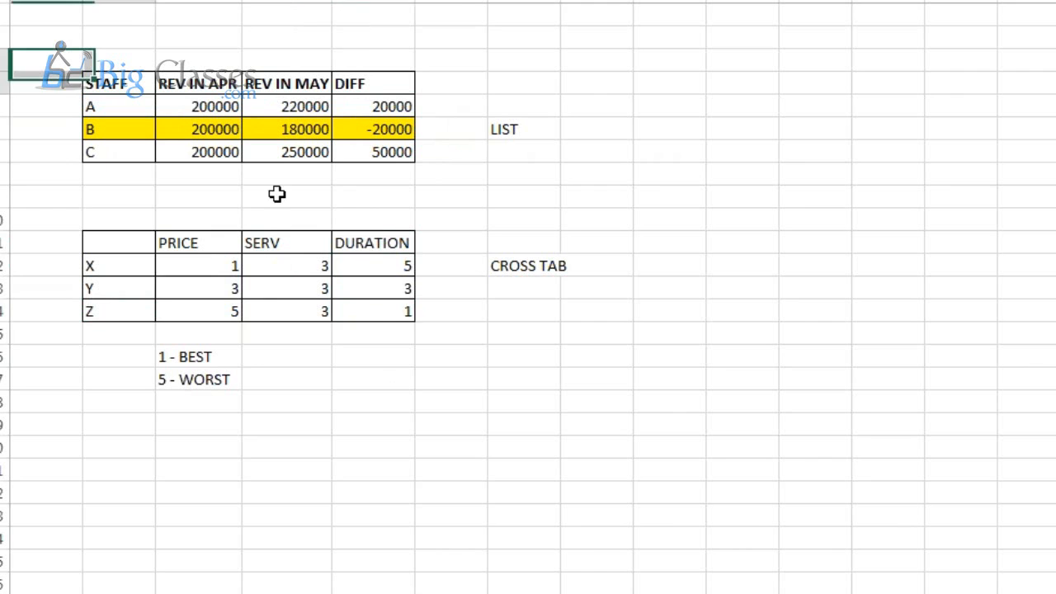
{"action": "left_click", "coordinate": [622, 407], "text": "shift"}
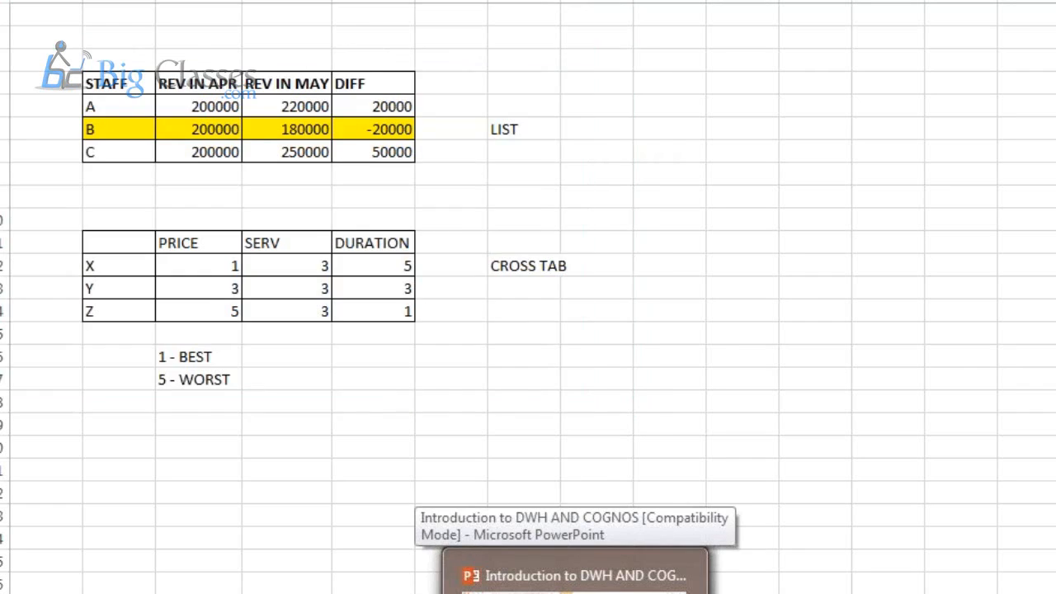
Switch to the Introduction to DWH AND COGNOS presentation in PowerPoint, highlight the BUSINESS INTELLIGENCE TOOL bullet, and return to Excel.
{"action": "left_click", "coordinate": [577, 571]}
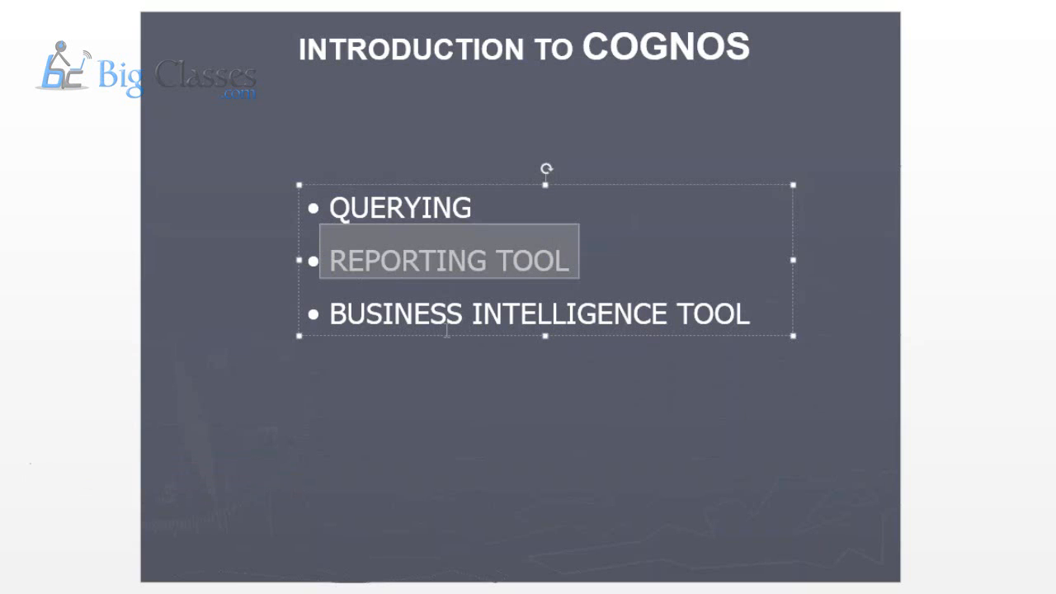
{"action": "left_click_drag", "start_coordinate": [338, 313], "coordinate": [722, 312]}
{"action": "key", "text": "alt+Tab"}
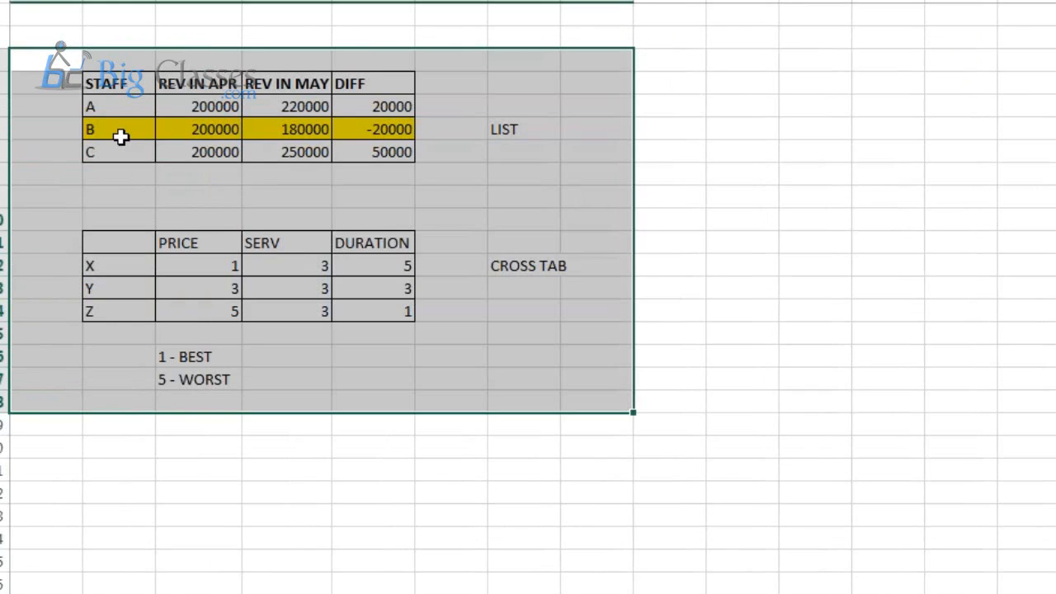
Highlight the staff revenue list and the X, Y and Z cross tab in turn to compare the two report layouts.
{"action": "left_click", "coordinate": [57, 76]}
{"action": "left_click_drag", "start_coordinate": [57, 65], "coordinate": [467, 165]}
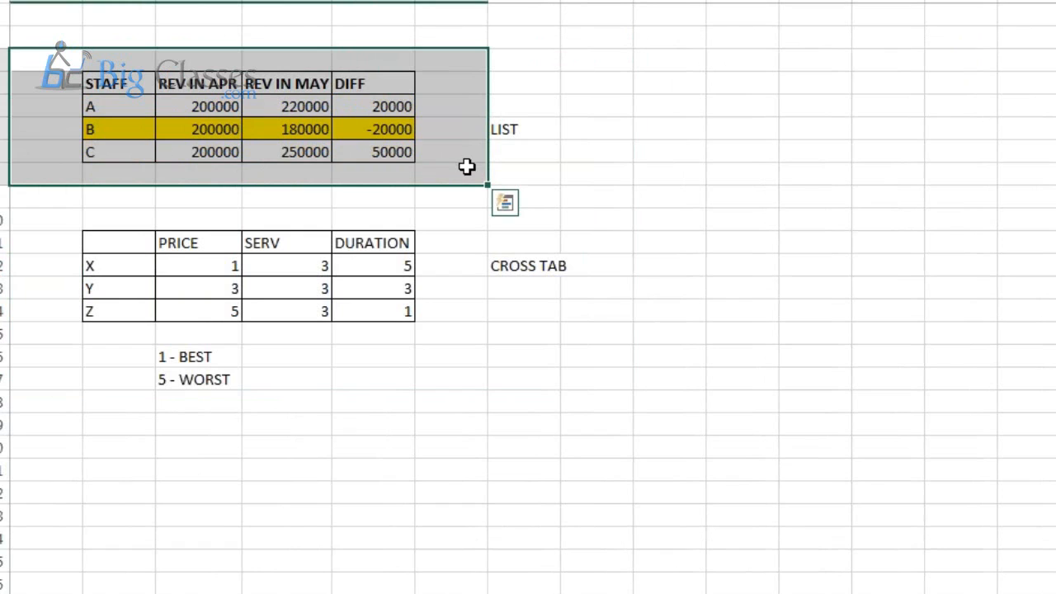
{"action": "left_click", "coordinate": [393, 179]}
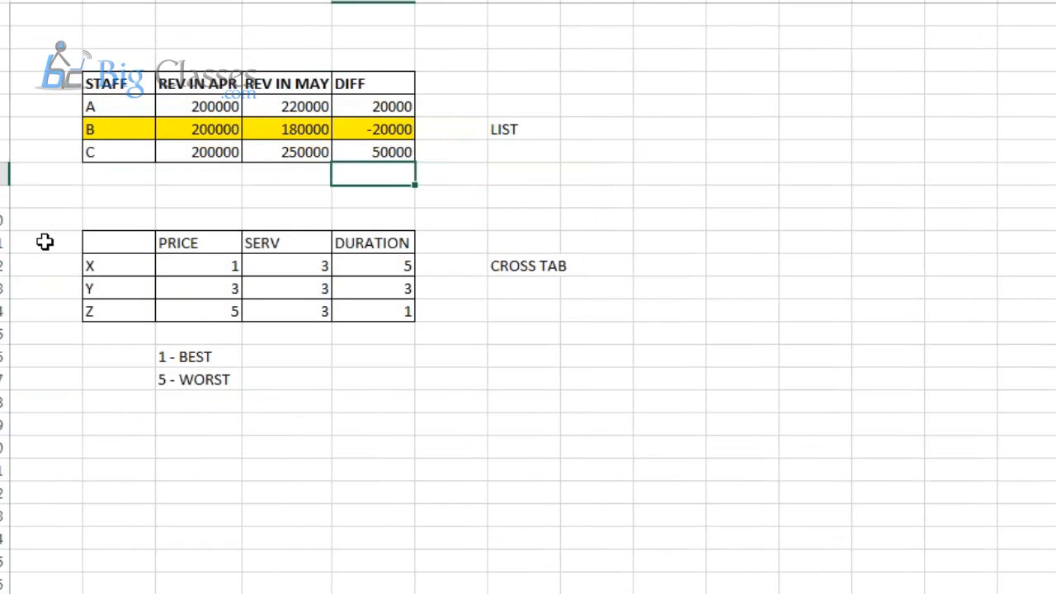
{"action": "left_click", "coordinate": [51, 205]}
{"action": "left_click_drag", "start_coordinate": [201, 283], "coordinate": [431, 357]}
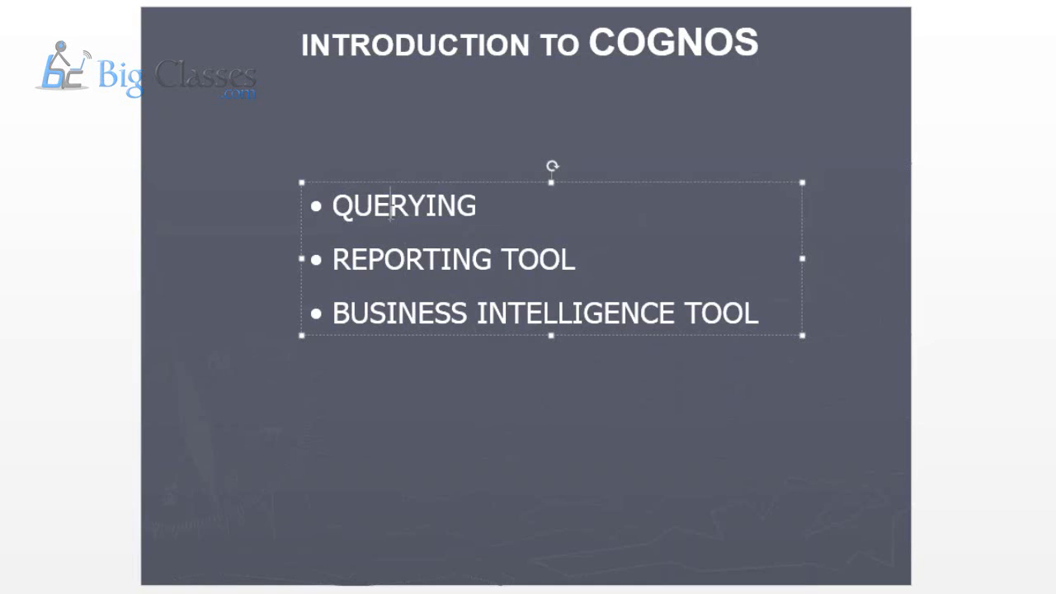
Highlight the QUERYING, REPORTING TOOL and BUSINESS INTELLIGENCE TOOL bullets in the PowerPoint presentation in turn, and return to Excel.
{"action": "double_click", "coordinate": [390, 208]}
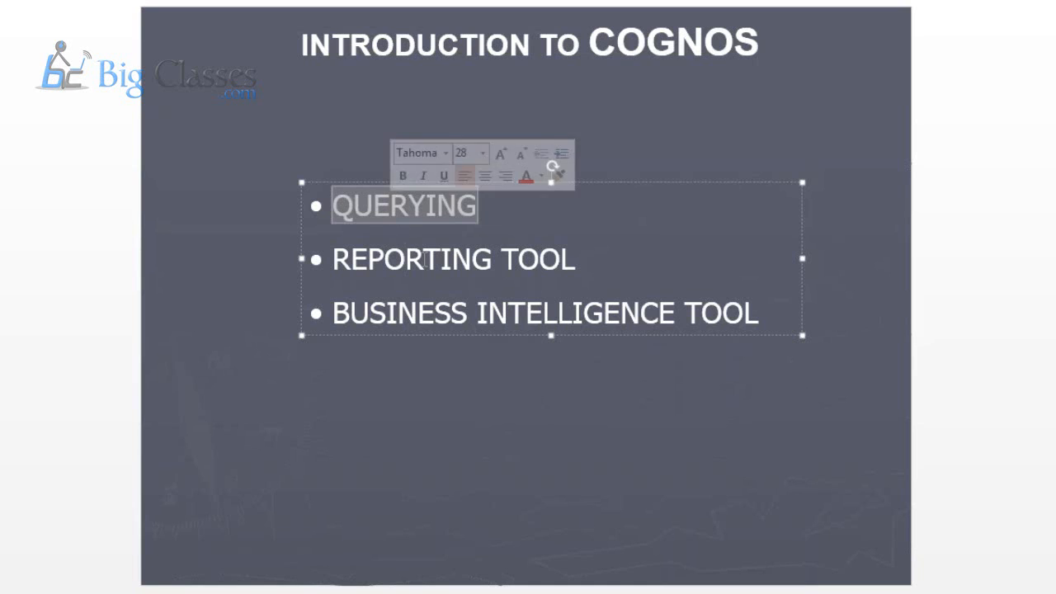
{"action": "triple_click", "coordinate": [394, 265]}
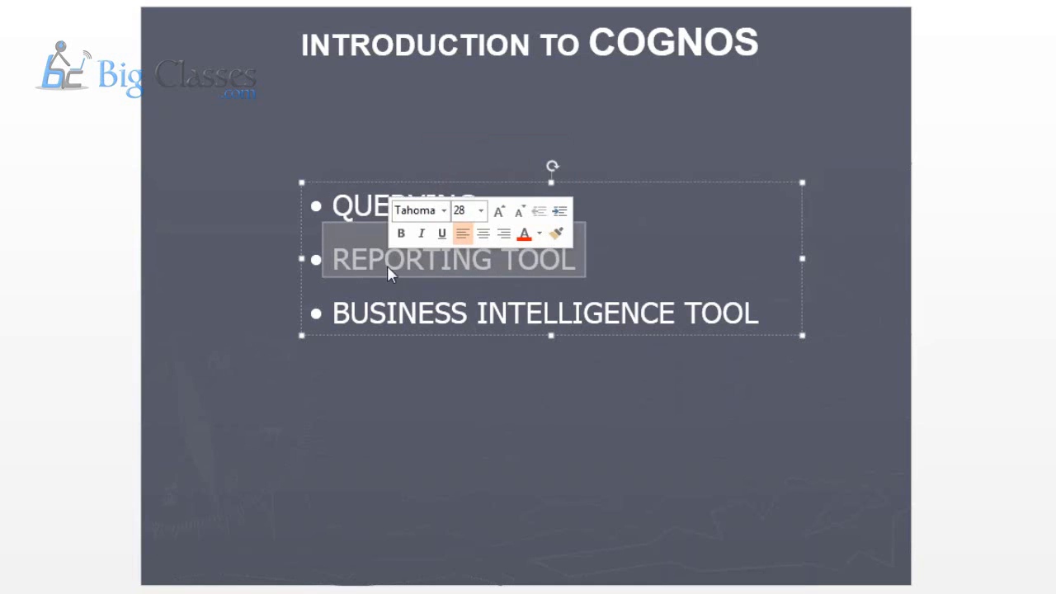
{"action": "triple_click", "coordinate": [386, 315]}
{"action": "left_click", "coordinate": [441, 479]}
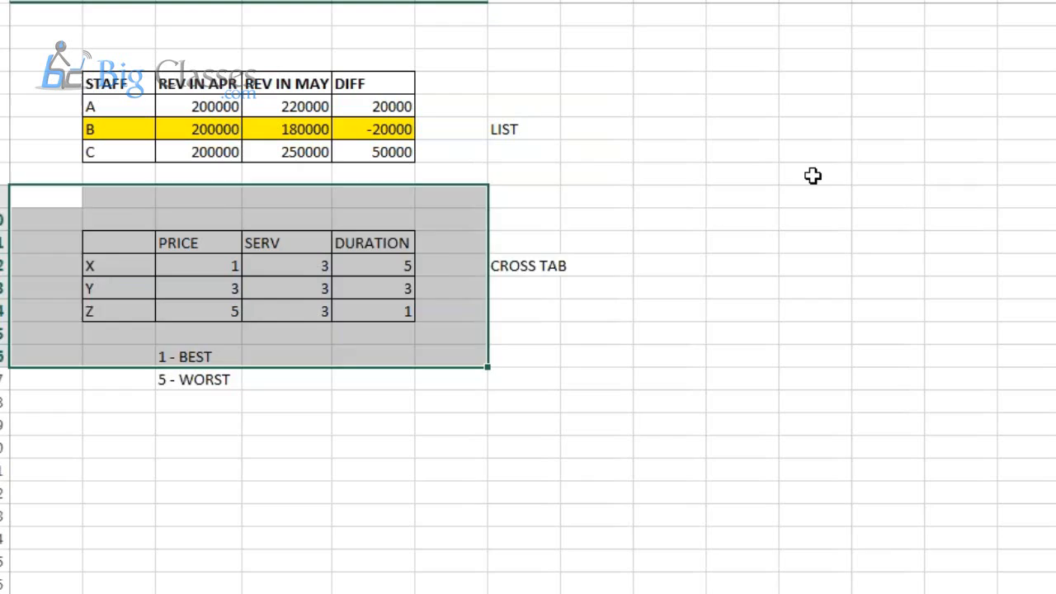
Start a version list in an empty column to the right of the table labels, entering EP 6 and EP 7 beneath each other.
{"action": "left_click", "coordinate": [812, 171]}
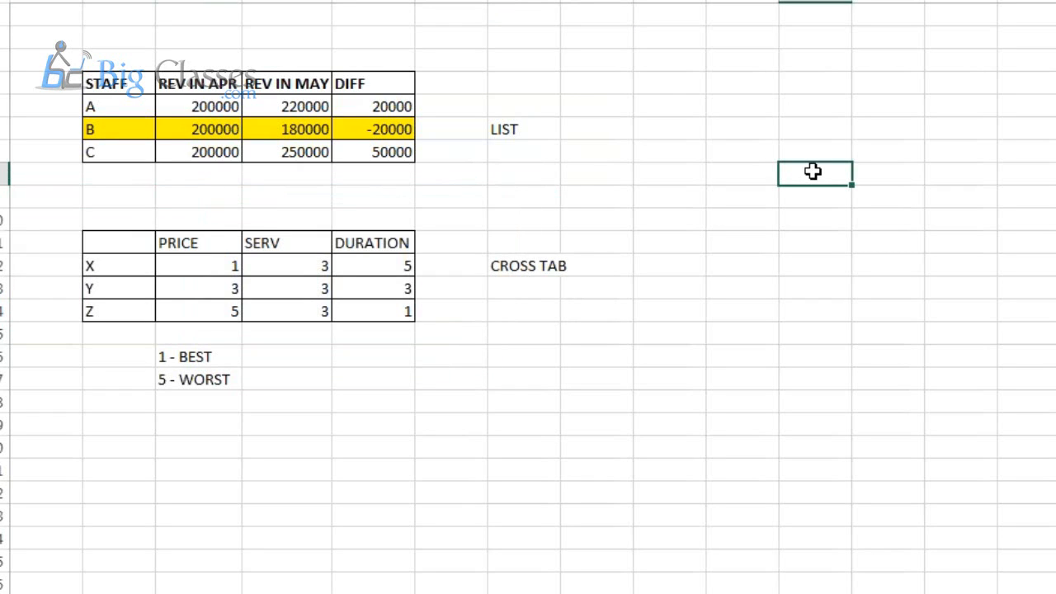
{"action": "type", "text": "EP 6"}
{"action": "key", "text": "Return"}
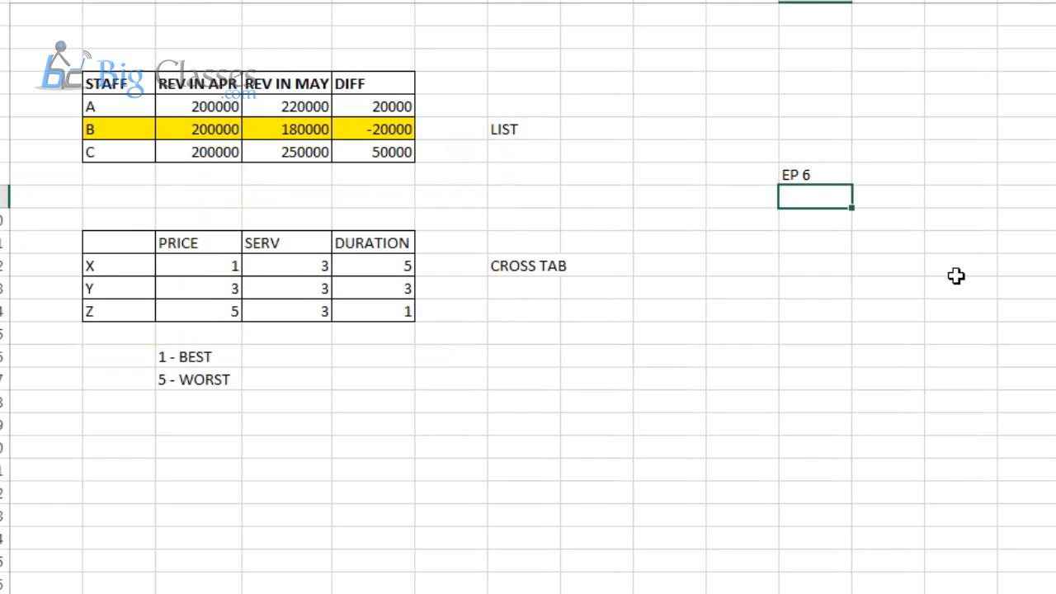
{"action": "type", "text": "EP 7"}
{"action": "key", "text": "Return"}
{"action": "left_click", "coordinate": [827, 197]}
{"action": "left_click", "coordinate": [829, 171]}
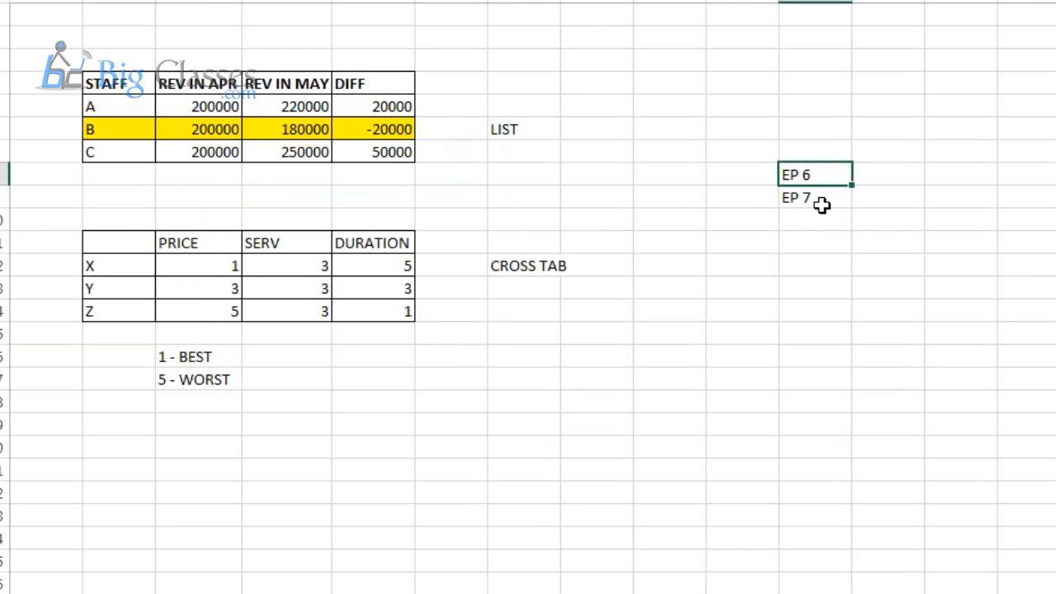
{"action": "left_click", "coordinate": [823, 200]}
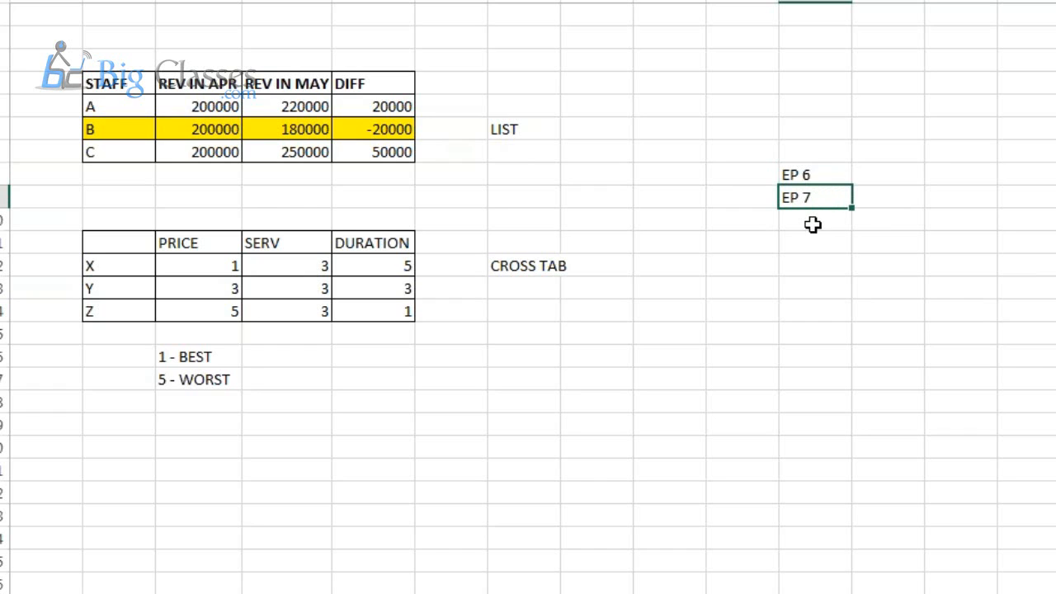
Add CRN and C8 below EP 7 in the version list, and enter 8.1 in the cell beside C8.
{"action": "left_click", "coordinate": [813, 225]}
{"action": "type", "text": "CRN"}
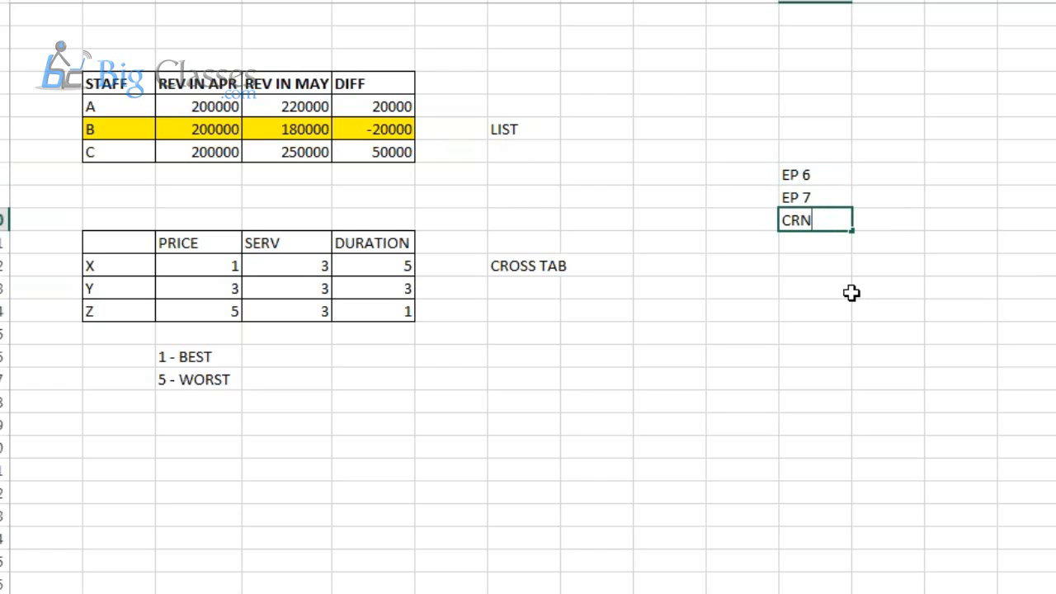
{"action": "key", "text": "Return"}
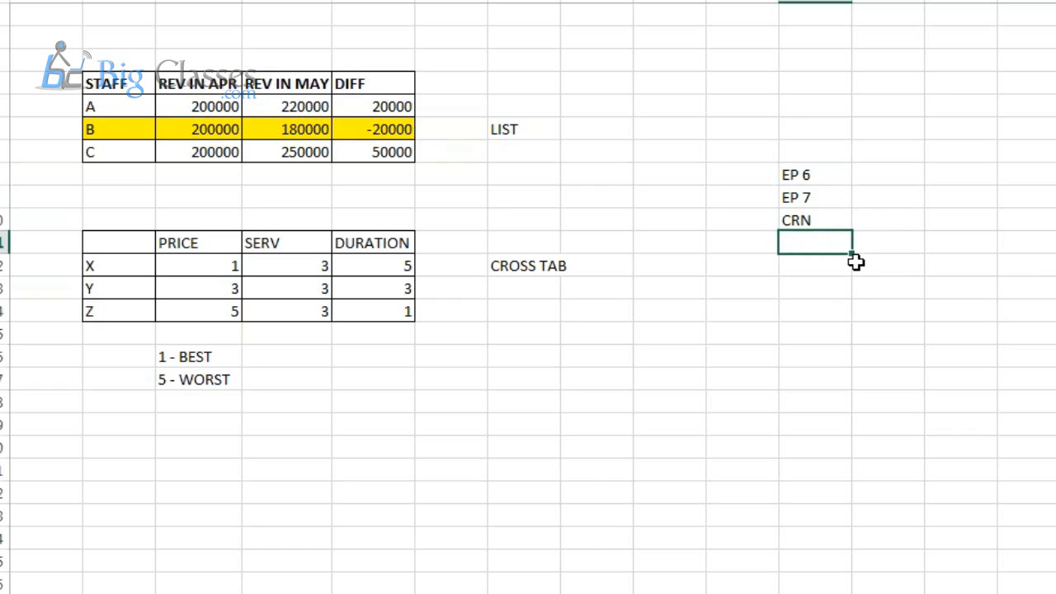
{"action": "type", "text": "C8"}
{"action": "key", "text": "Tab"}
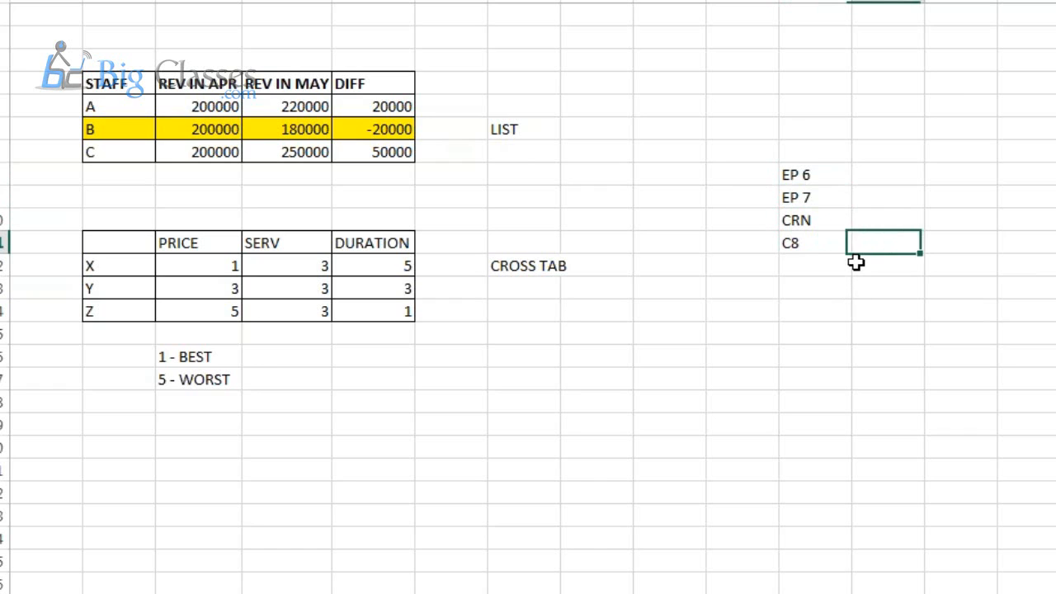
{"action": "type", "text": "8.1"}
{"action": "key", "text": "Return"}
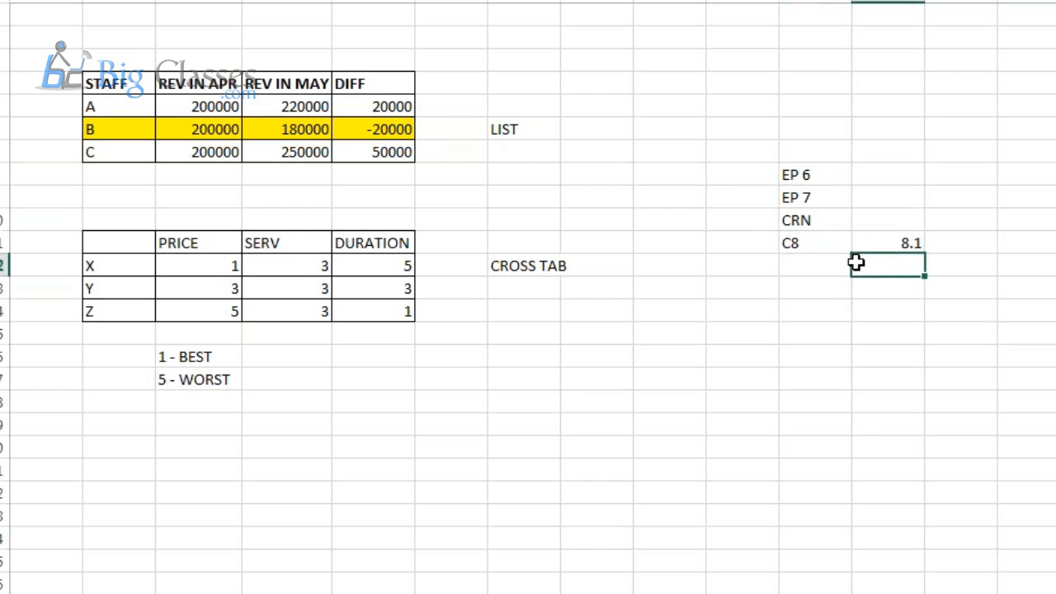
Enter 8.2, 8.3 and 8.4 beneath each other below 8.1 in the C8 sub-version column.
{"action": "type", "text": "8.2"}
{"action": "key", "text": "Return"}
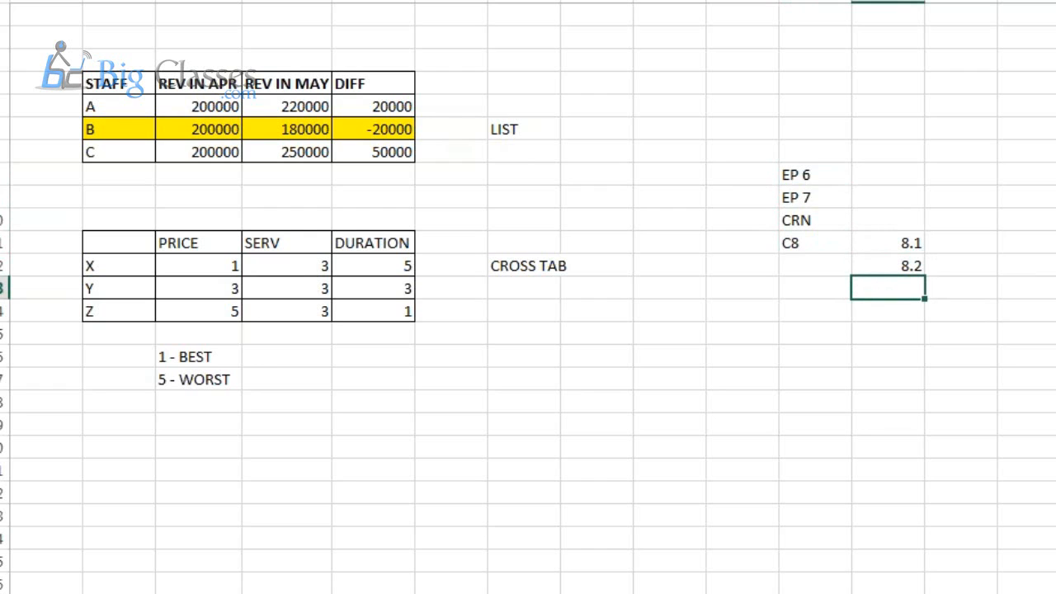
{"action": "type", "text": "8.3"}
{"action": "key", "text": "Return"}
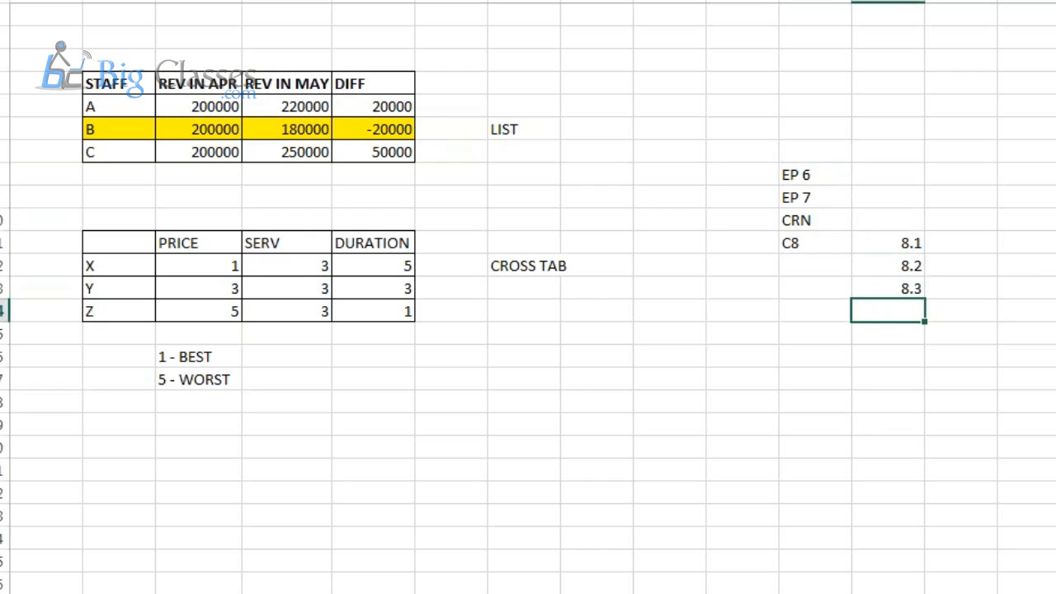
{"action": "type", "text": "8.4"}
{"action": "key", "text": "Left"}
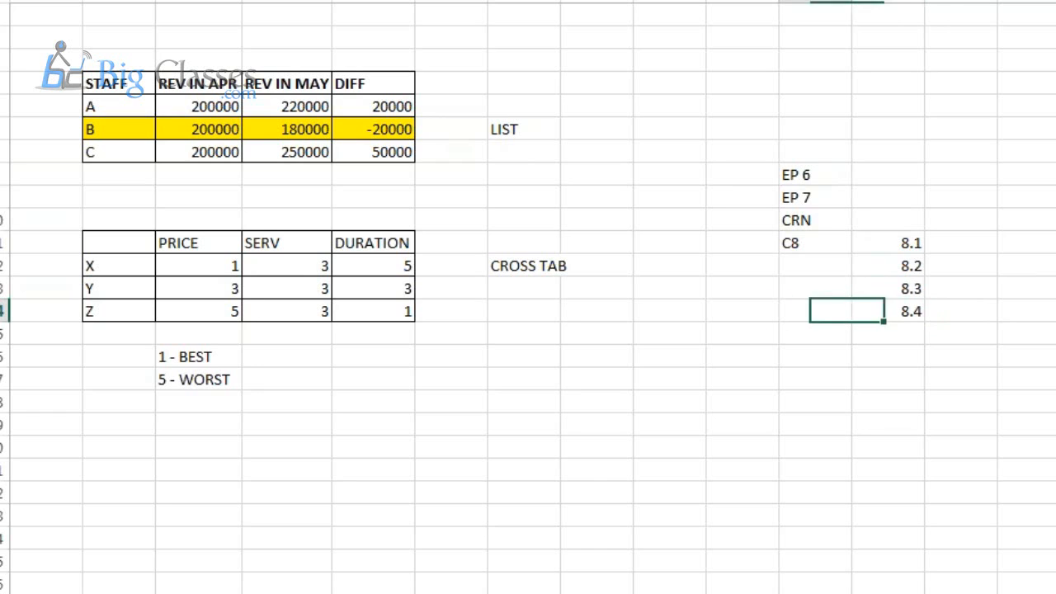
Add C10 to the version list in the row below 8.4, and enter 10.1 in the cell beside it.
{"action": "key", "text": "Left"}
{"action": "key", "text": "Down"}
{"action": "left_click", "coordinate": [815, 332]}
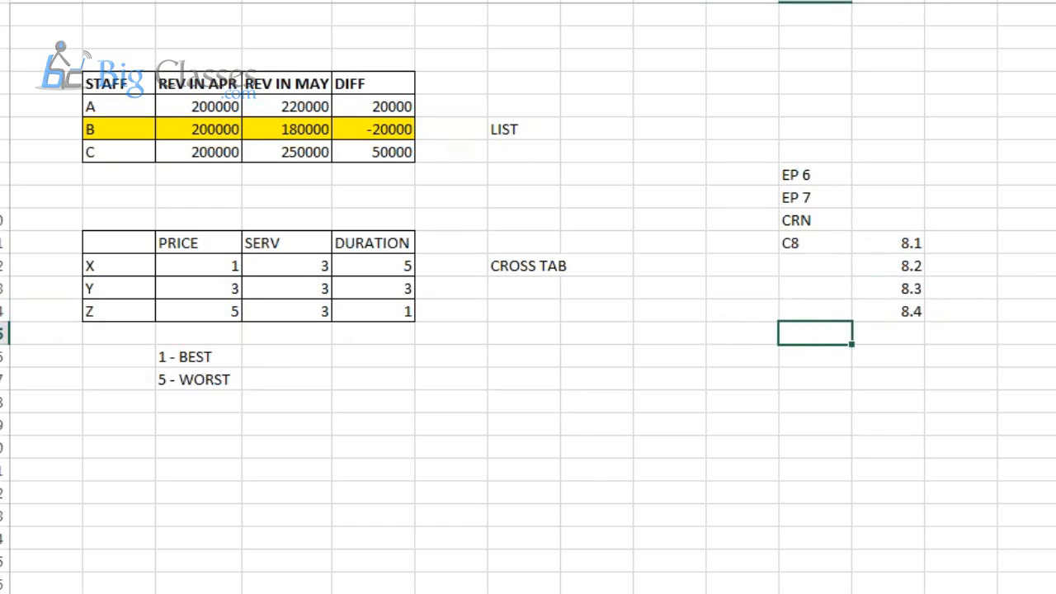
{"action": "type", "text": "C10"}
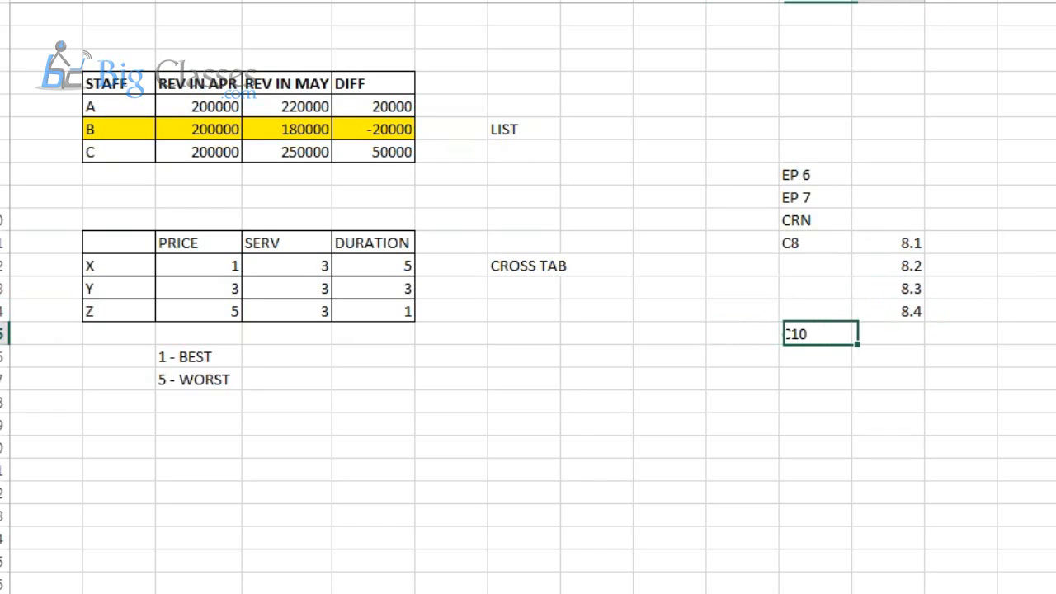
{"action": "key", "text": "Tab"}
{"action": "type", "text": "10.1"}
{"action": "key", "text": "Return"}
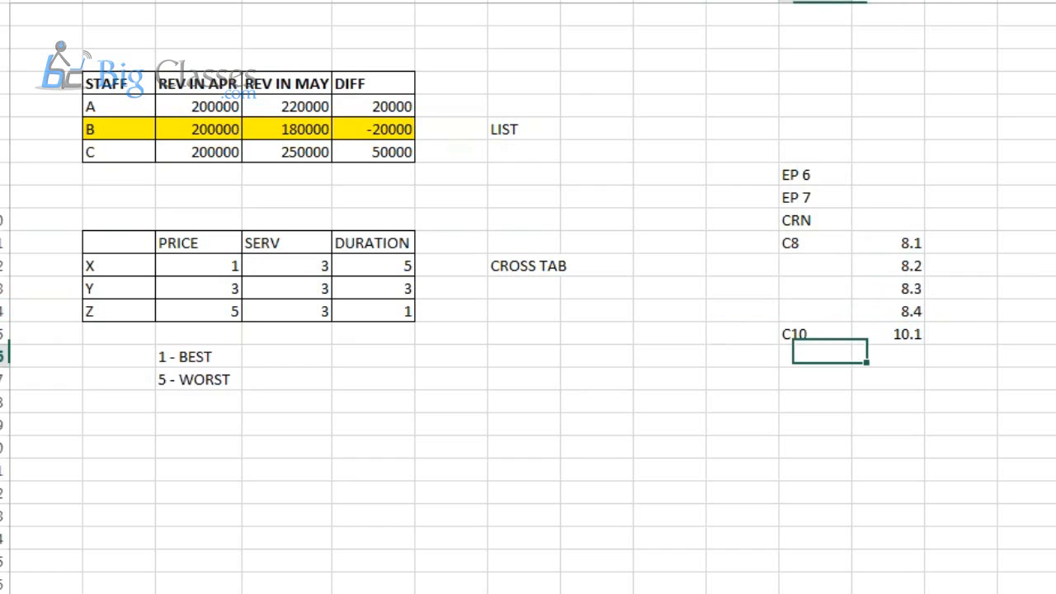
Enter 10.2, 10.2.1 and 10.2.2 beneath each other directly below C10.
{"action": "type", "text": "10.2"}
{"action": "key", "text": "Return"}
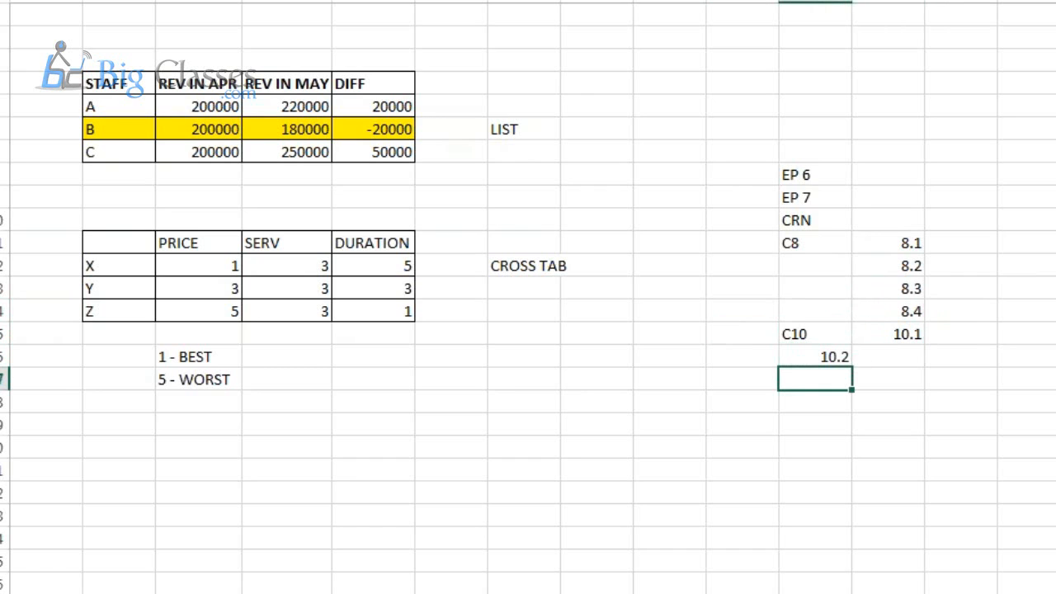
{"action": "type", "text": "10.2.1"}
{"action": "key", "text": "Return"}
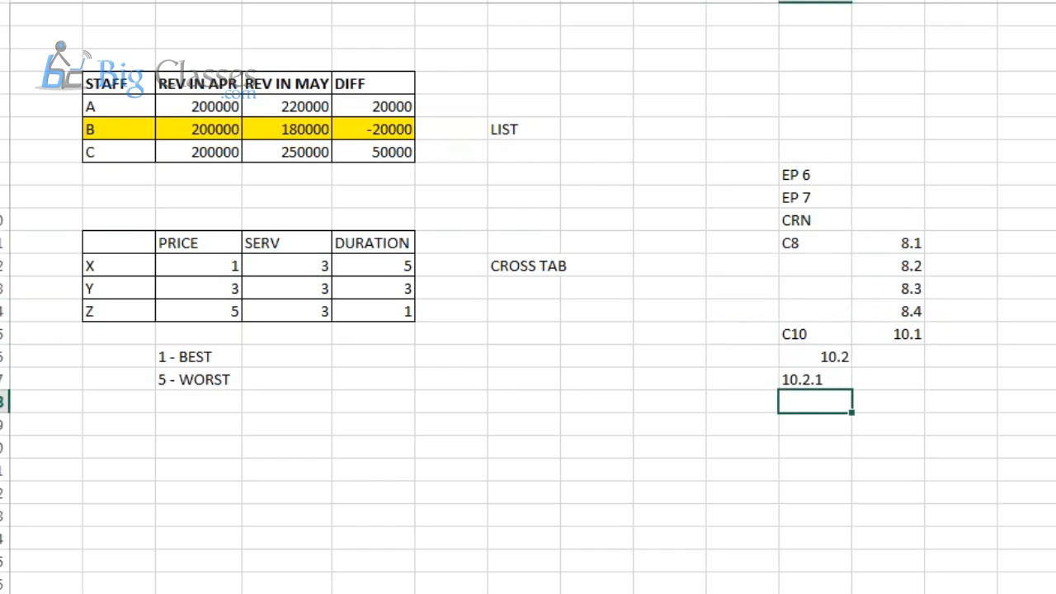
{"action": "type", "text": "10.2.2"}
Point out the 10.2.1, 10.2.2, EP 7 and 8.4 entries in the version list to compare the Cognos releases.
{"action": "left_click_drag", "start_coordinate": [824, 402], "coordinate": [780, 402]}
{"action": "left_click", "coordinate": [802, 379]}
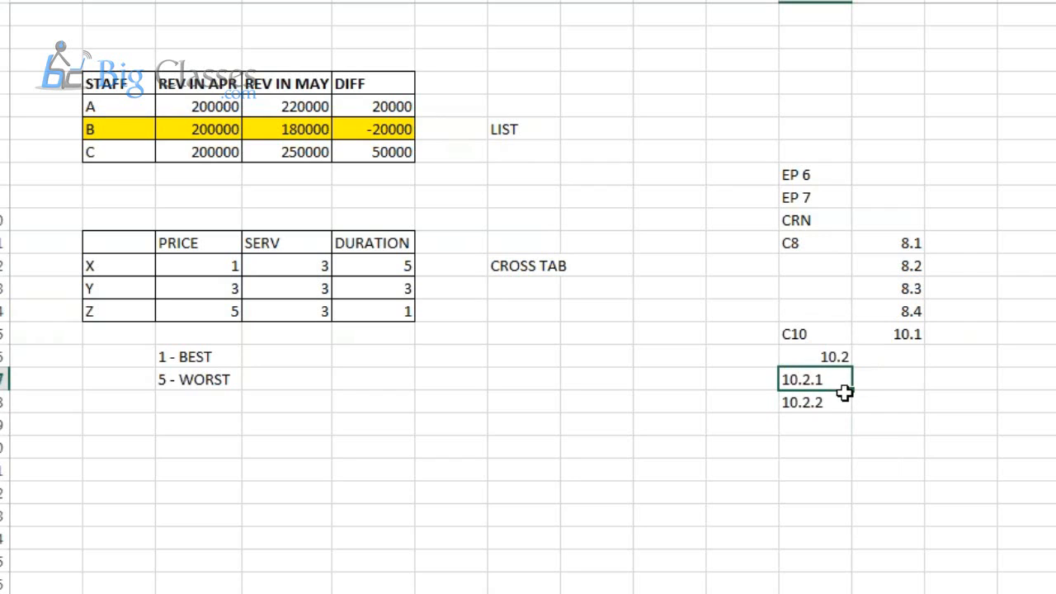
{"action": "left_click", "coordinate": [827, 402]}
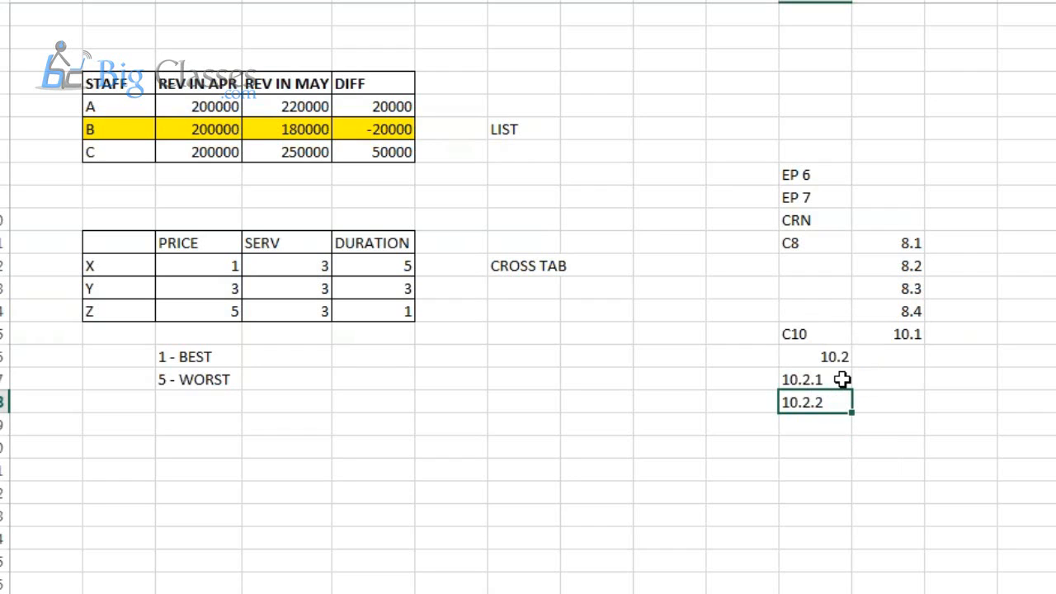
{"action": "left_click_drag", "start_coordinate": [872, 338], "coordinate": [844, 401]}
{"action": "left_click", "coordinate": [817, 401]}
{"action": "left_click", "coordinate": [835, 203]}
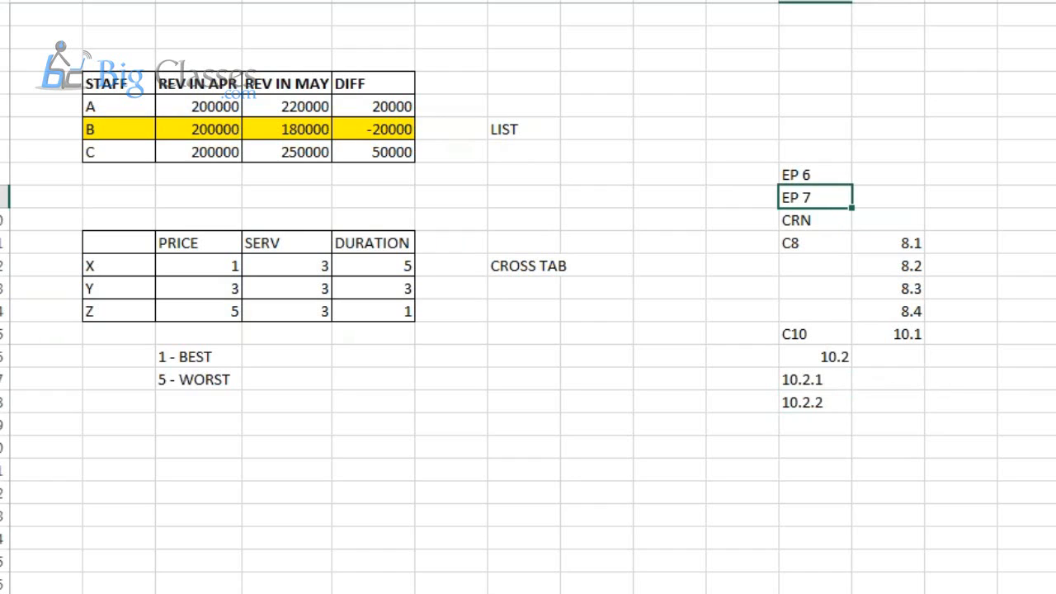
{"action": "left_click", "coordinate": [895, 309]}
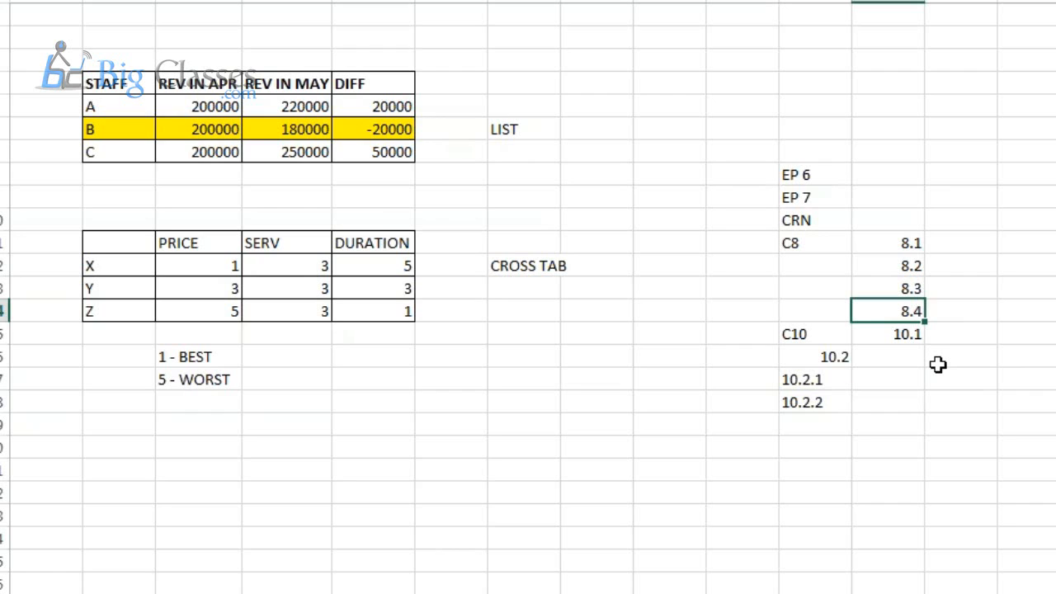
{"action": "left_click", "coordinate": [833, 384]}
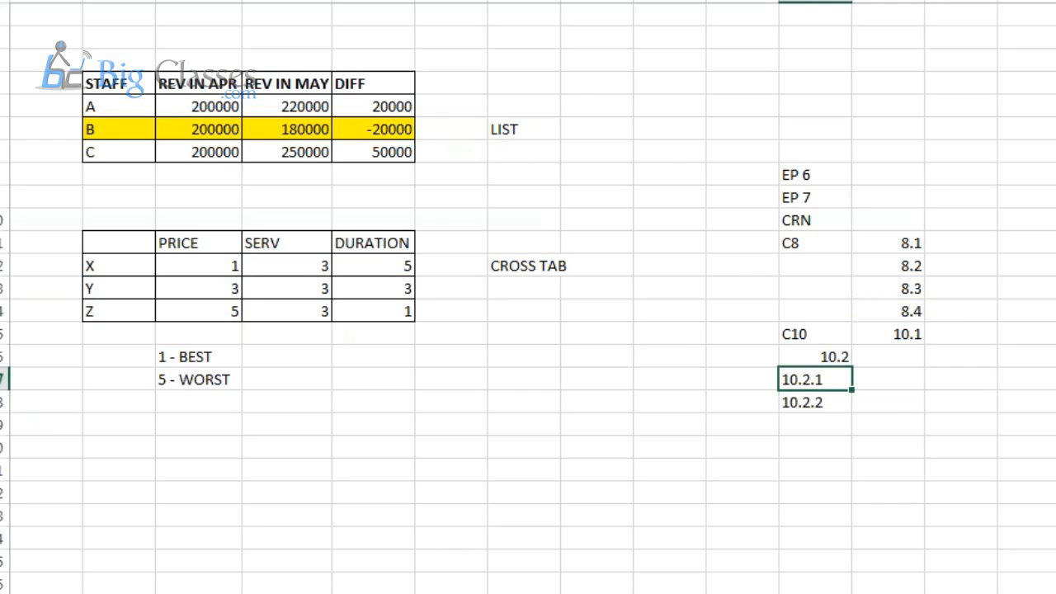
Switch to the PowerPoint presentation and advance to the Tools slide listing web based and window based Cognos tools.
{"action": "left_click", "coordinate": [577, 591]}
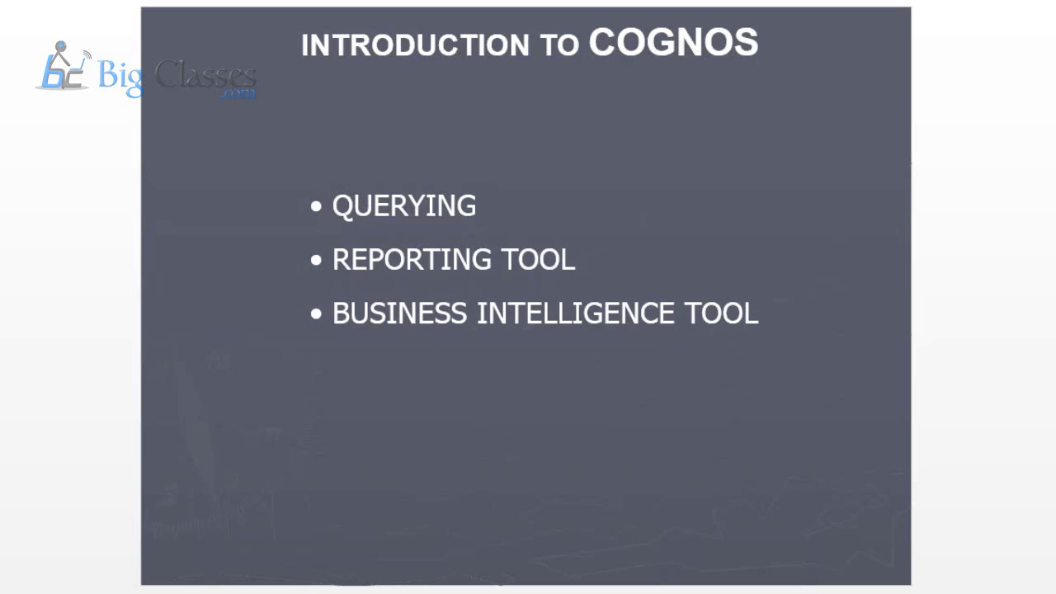
{"action": "key", "text": "Right"}
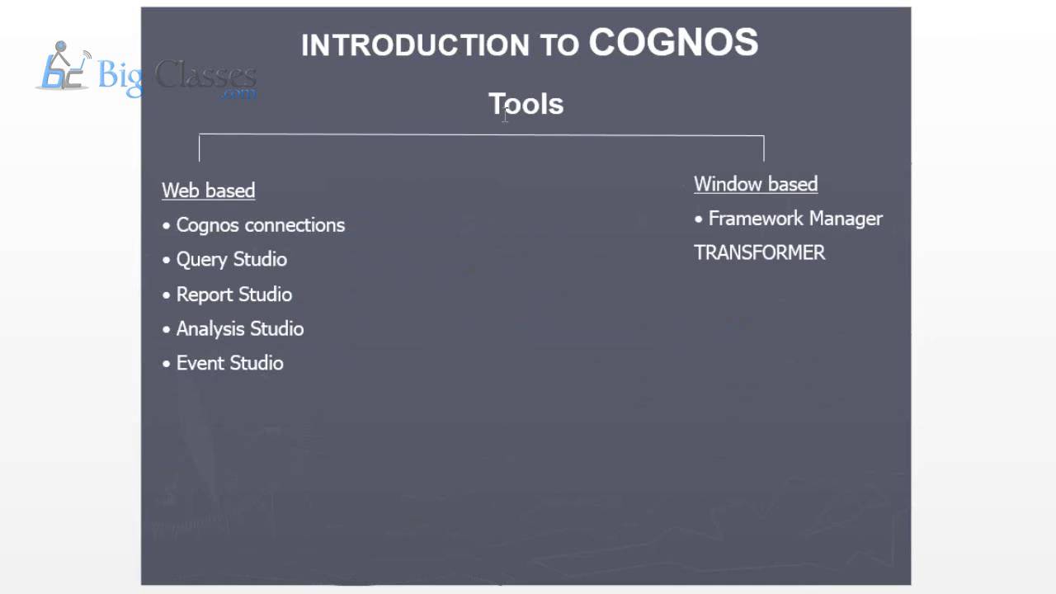